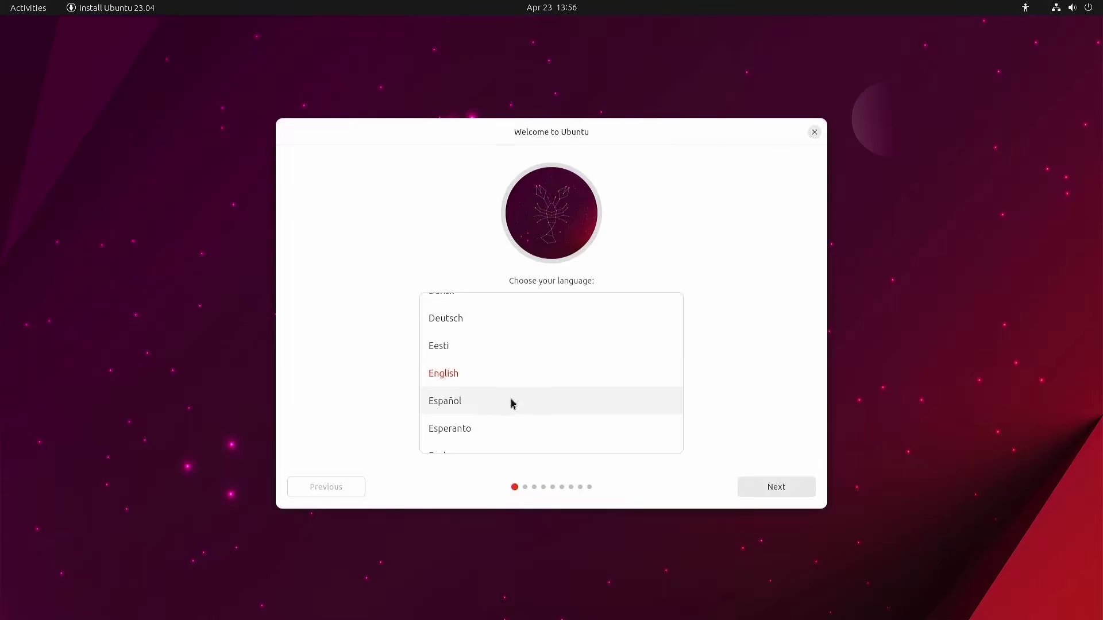
Set the installer language to Español and choose to install Ubuntu
left_click(506, 401)
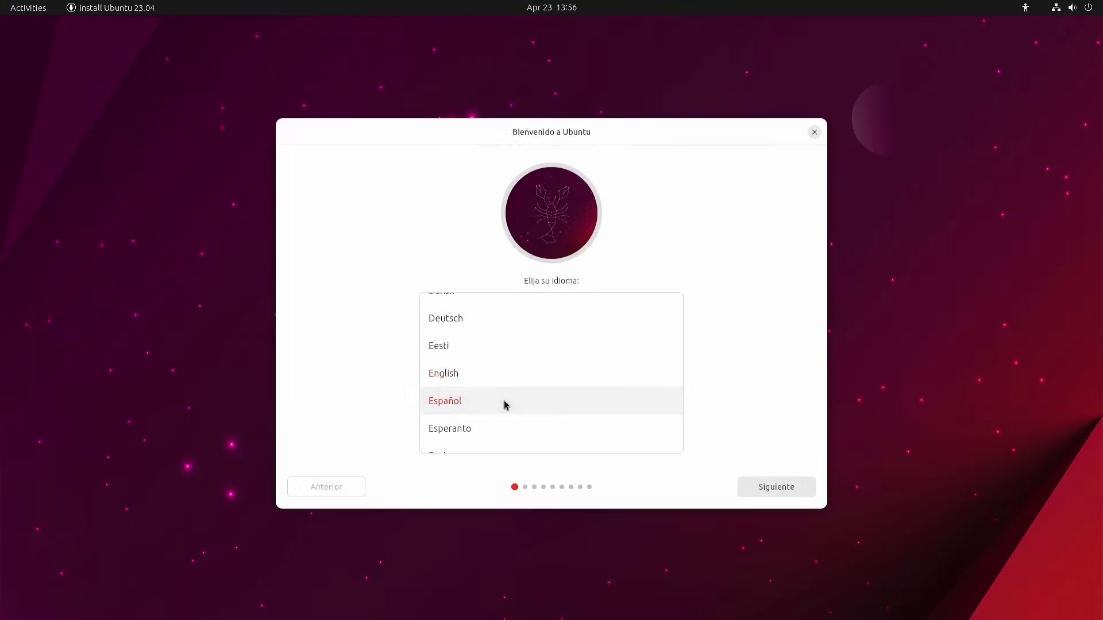
left_click(786, 488)
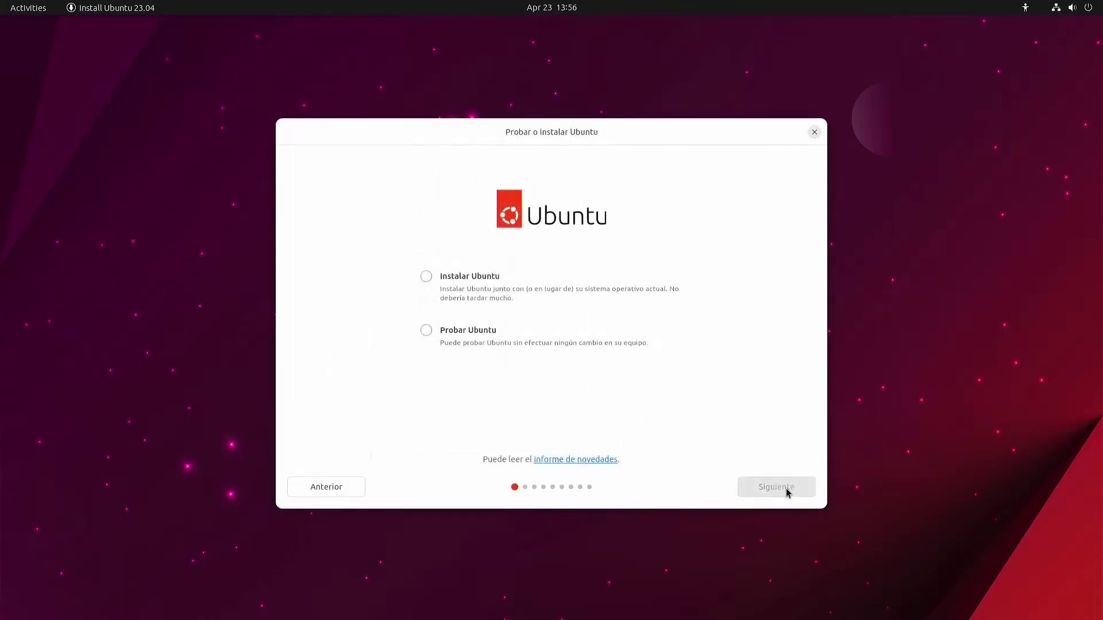
left_click(773, 487)
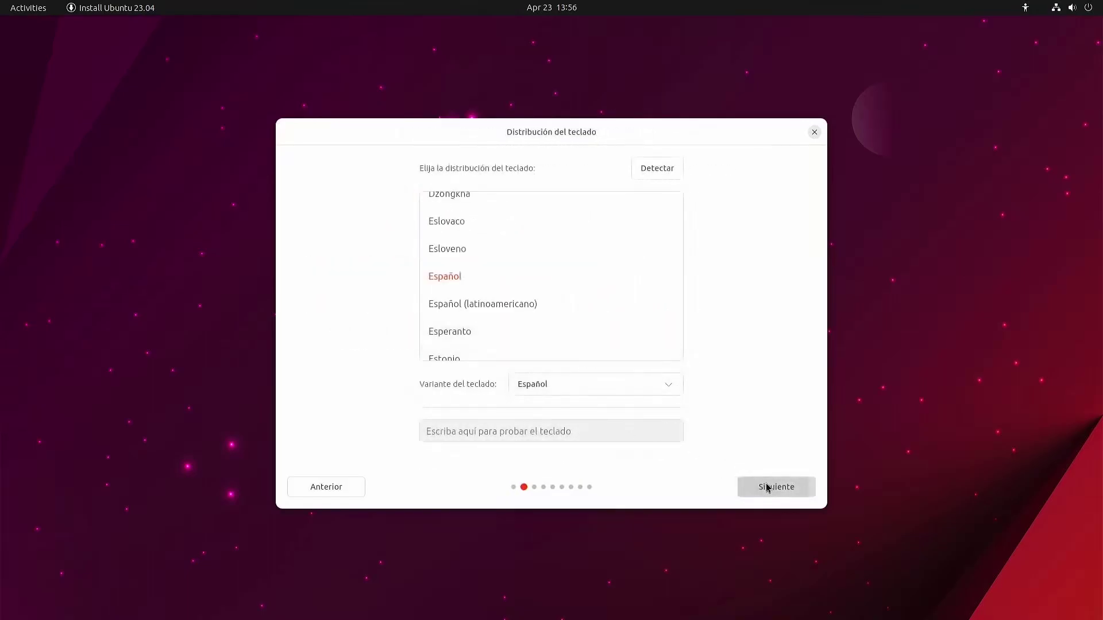
Accept the Español keyboard layout and the wired network connection
left_click(764, 489)
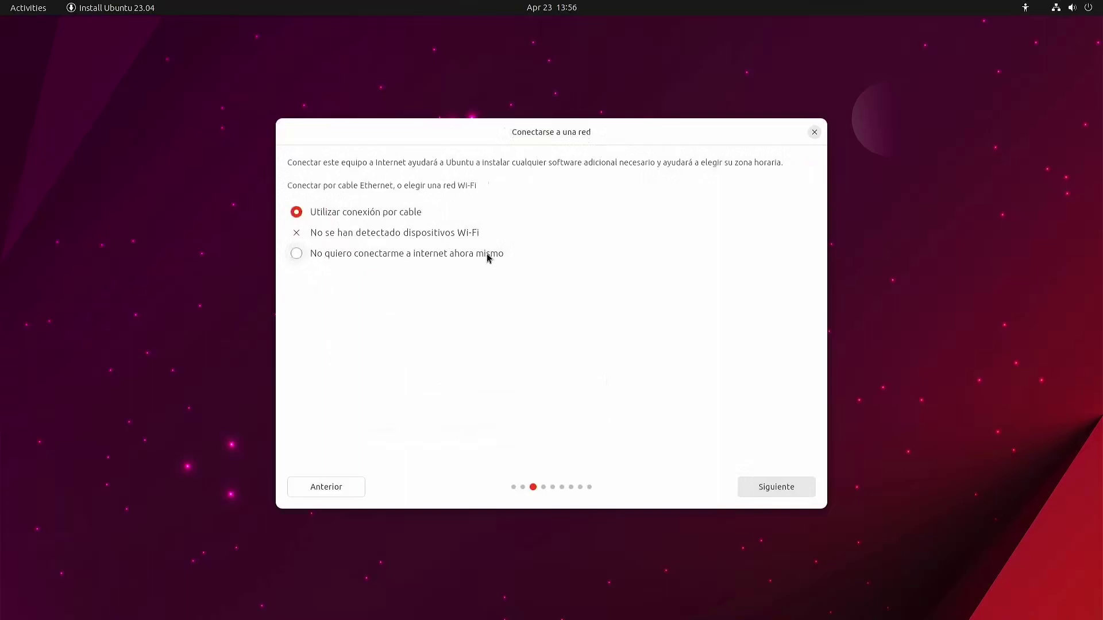
left_click(786, 488)
Set the options on the installer page that follows the network page and continue to the installation type
left_click(492, 295)
left_click(505, 328)
left_click(795, 487)
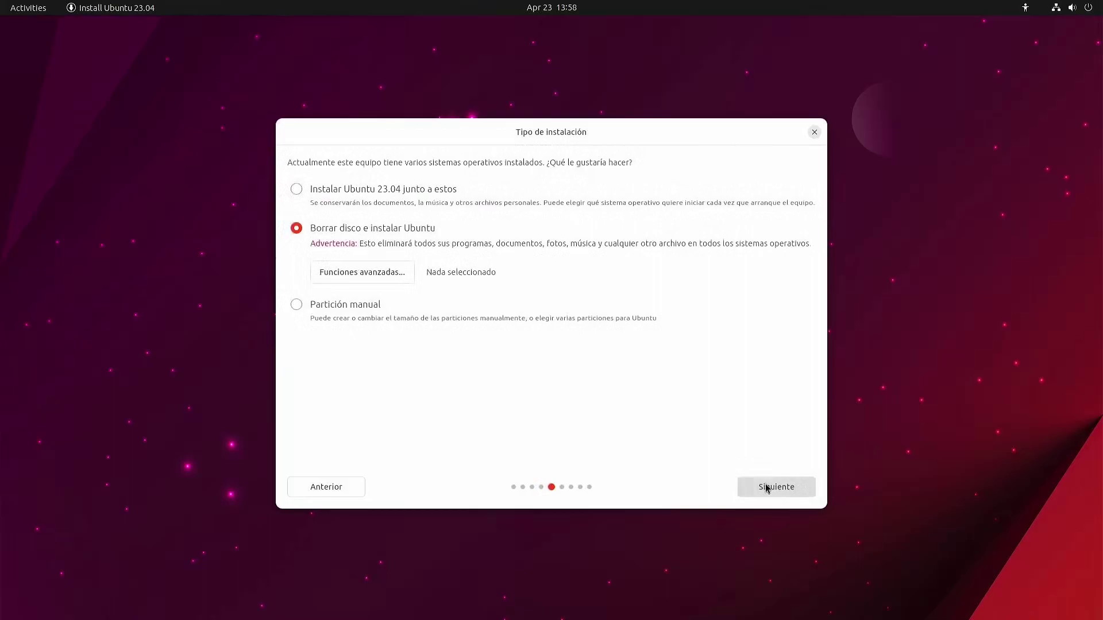
Choose to erase the 119 GB sda disk for Ubuntu and start the installation with the listed partition changes
left_click(770, 486)
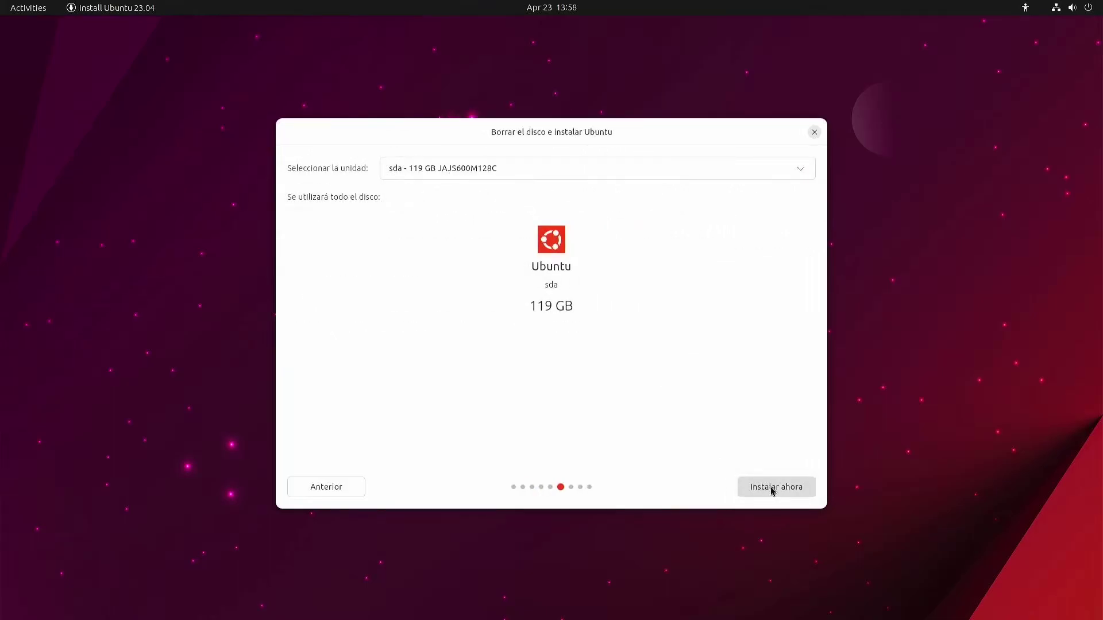
left_click(770, 487)
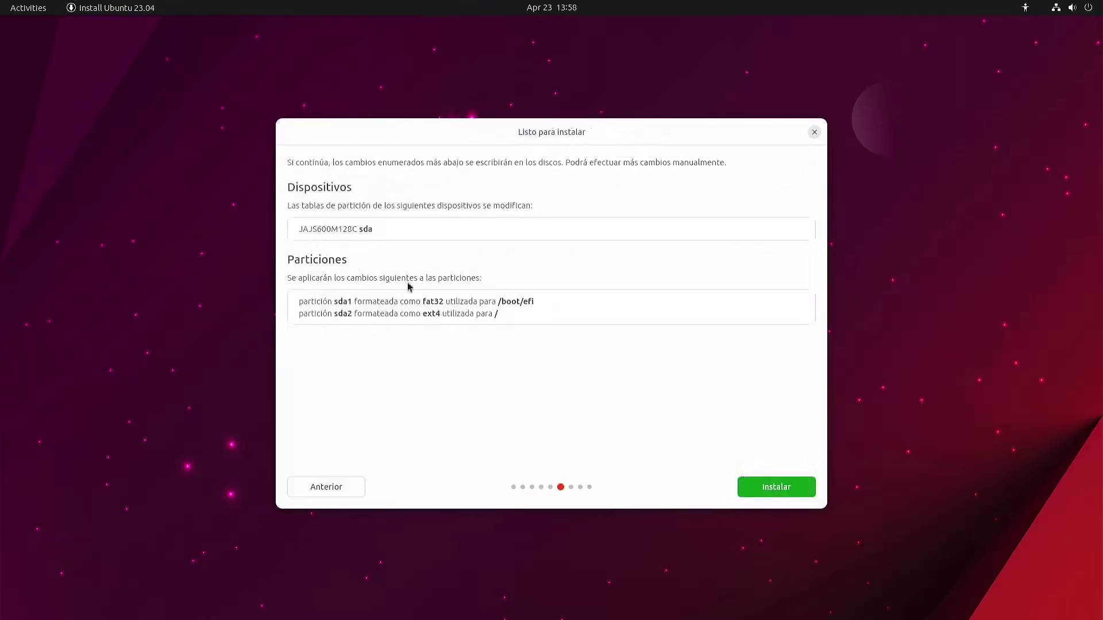
left_click(791, 487)
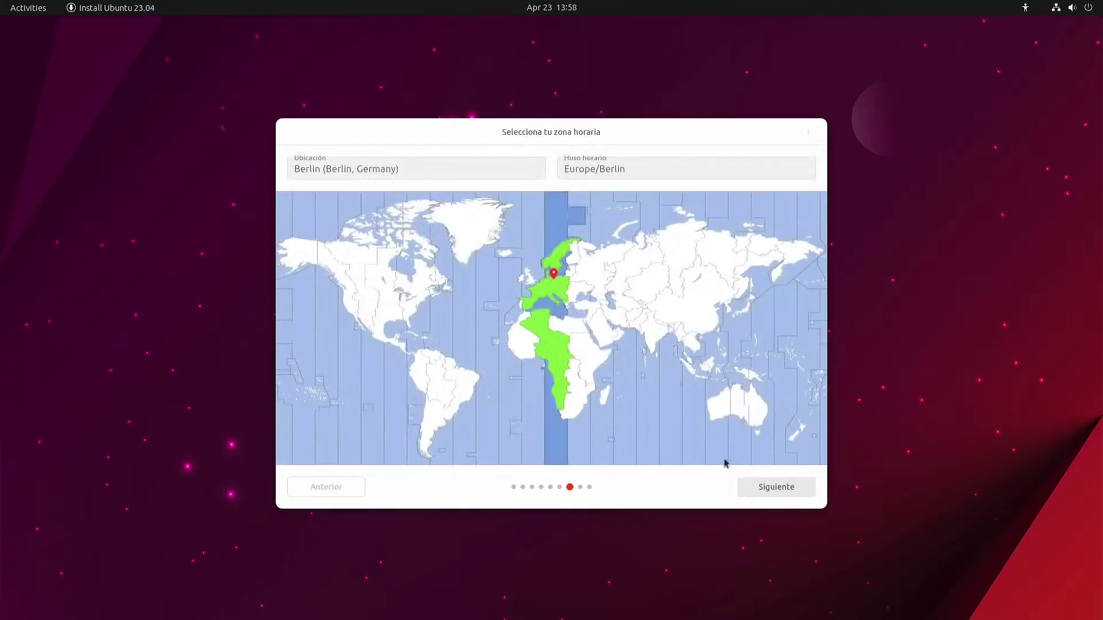
Set the time zone to Europe/Madrid on the map
left_click(533, 304)
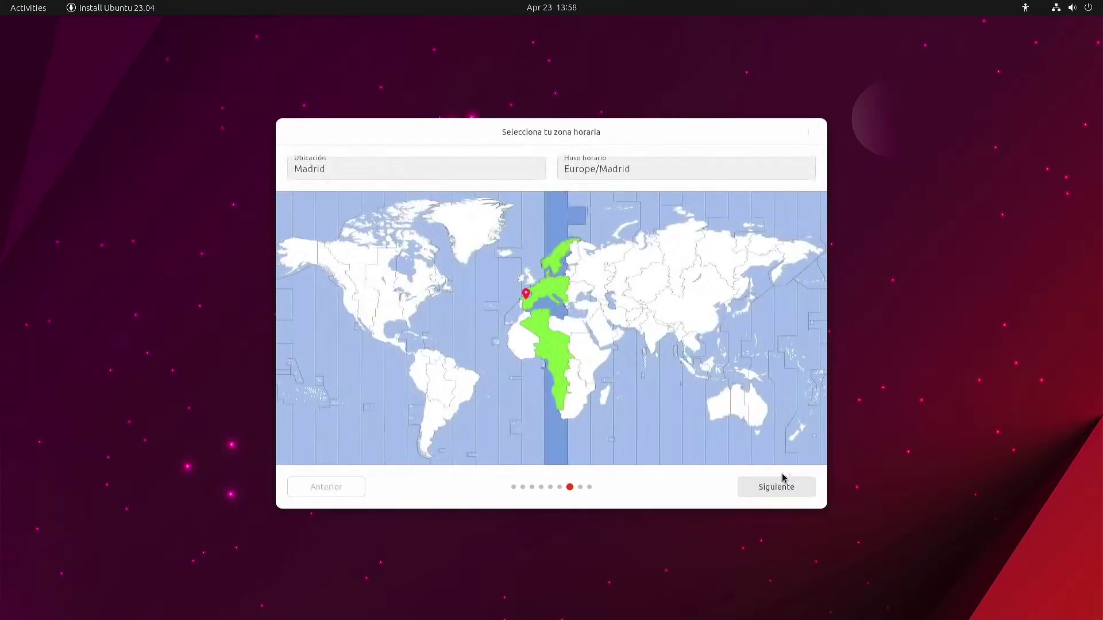
left_click(783, 489)
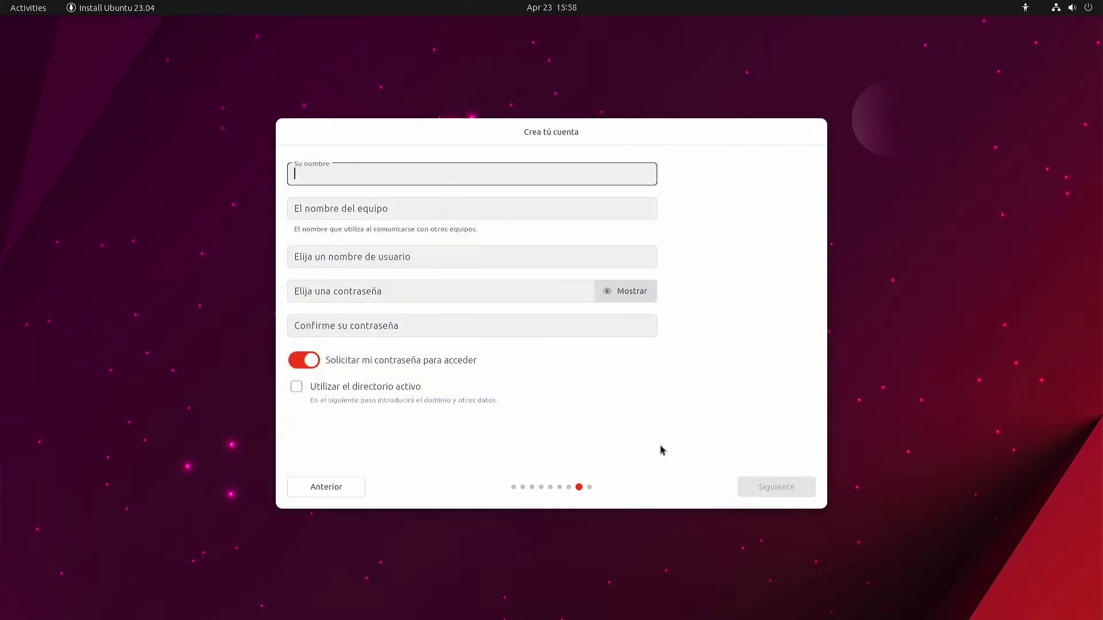
Fill in the account's name, username and confirmed password, and choose the Oscuro theme
type("rengtech")
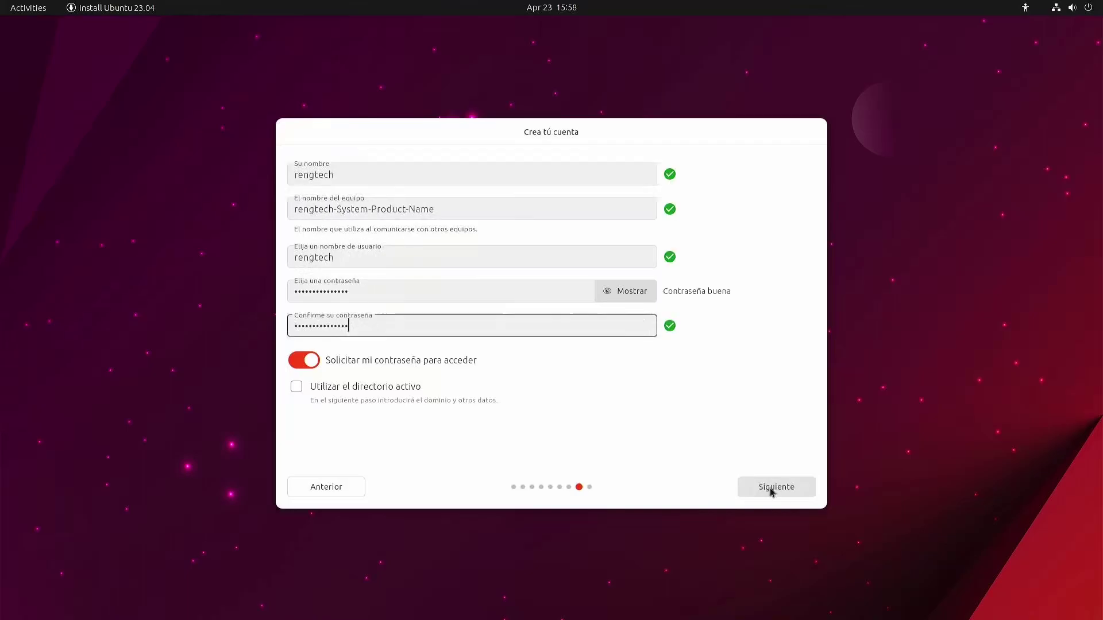
left_click(770, 487)
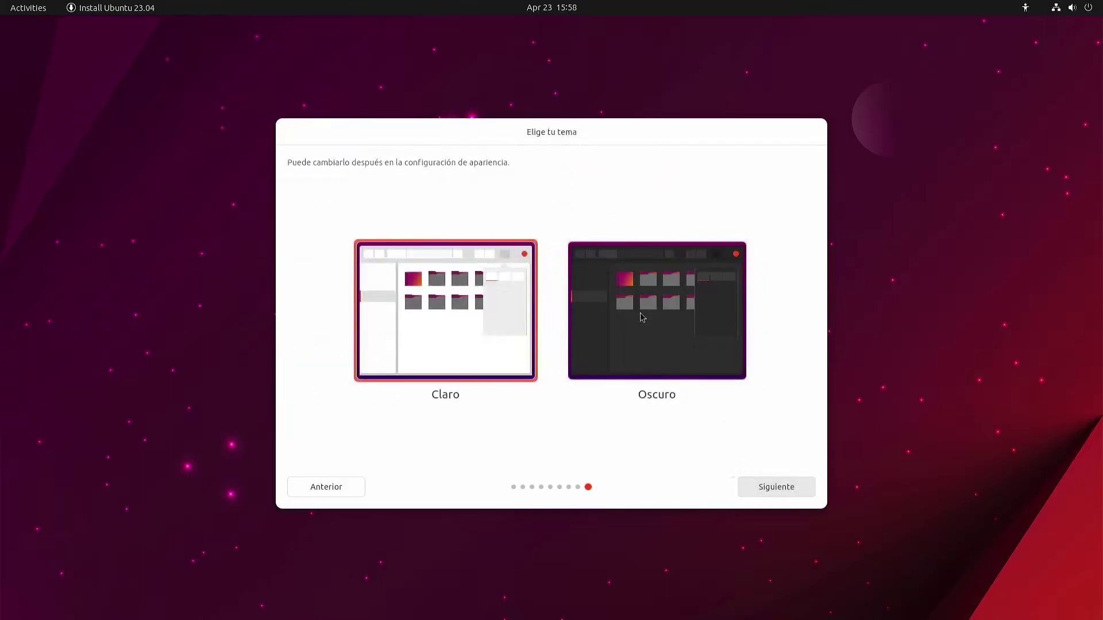
left_click(694, 374)
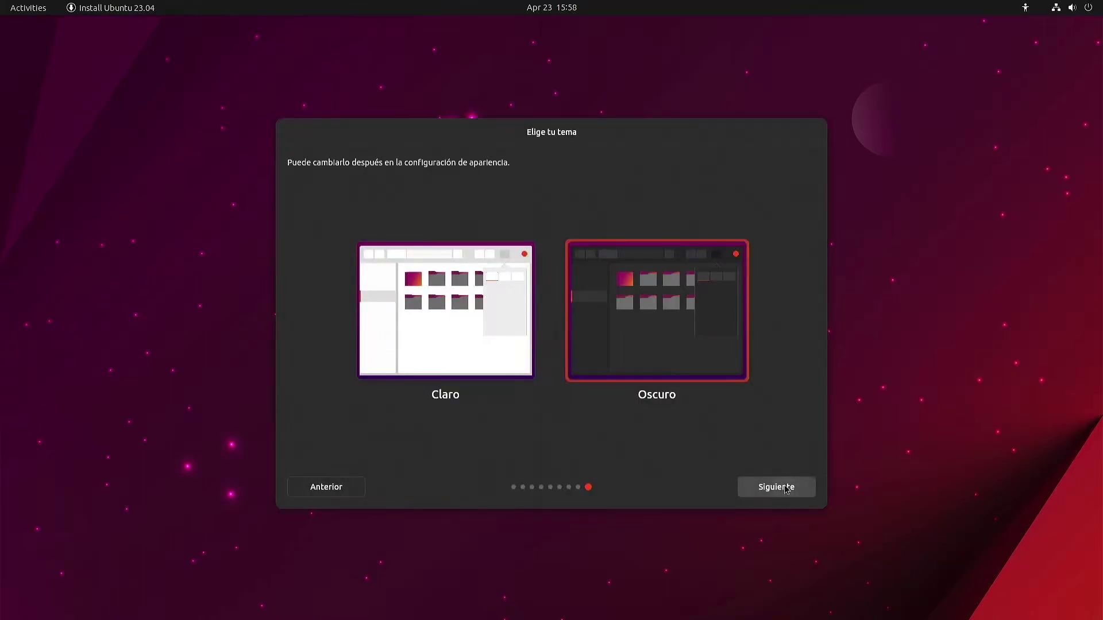
left_click(777, 487)
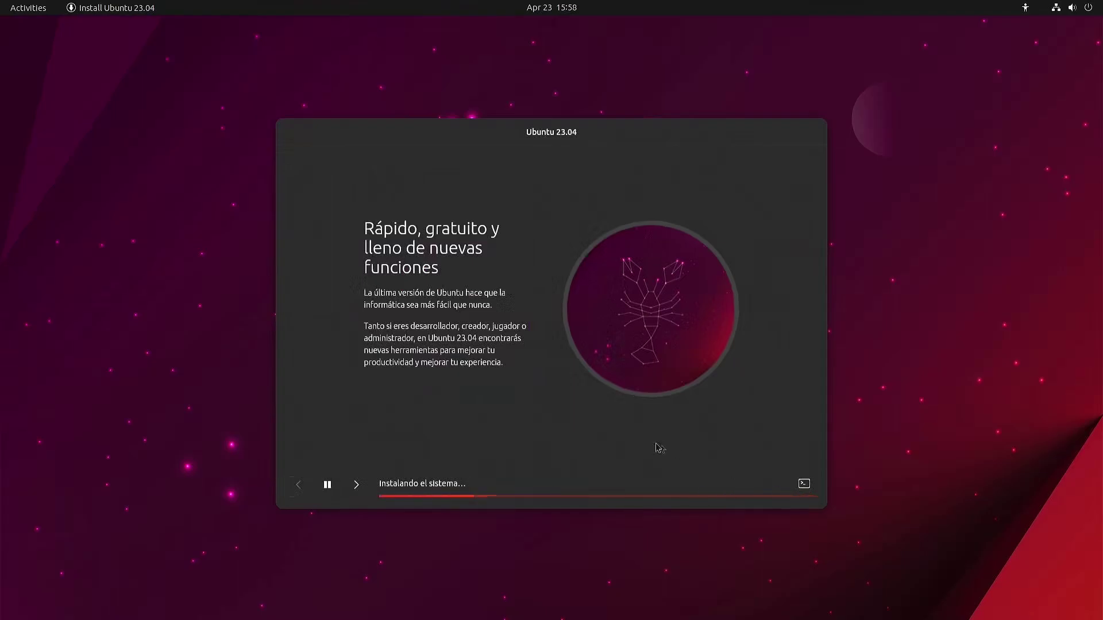
Look at the installation log, return to the slideshow and browse its slides while the system installs
left_click(813, 487)
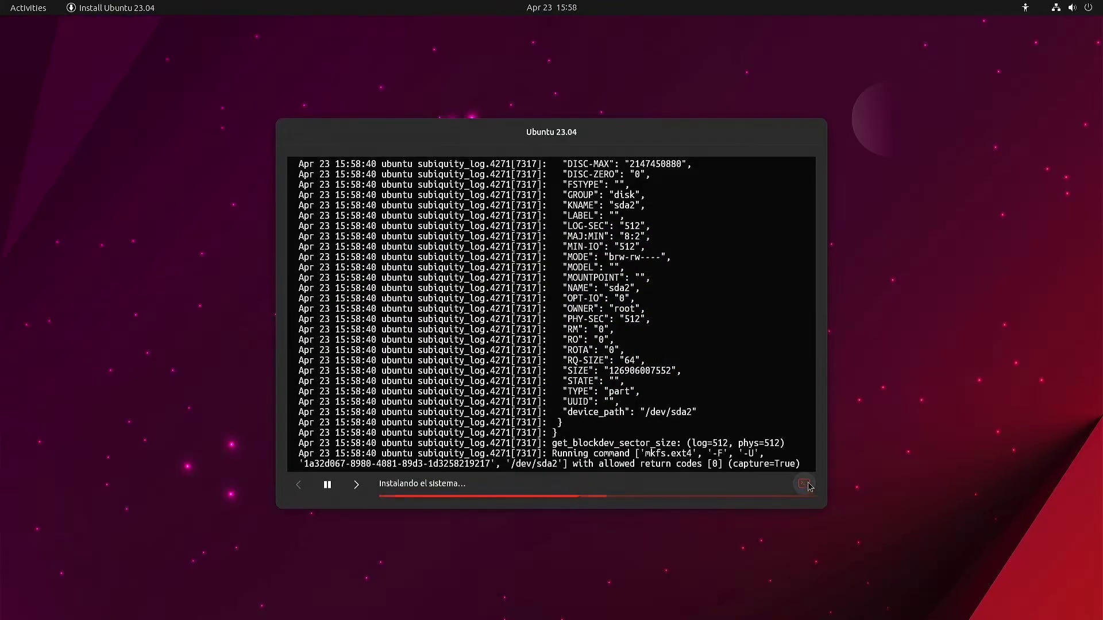
left_click(805, 484)
left_click(356, 484)
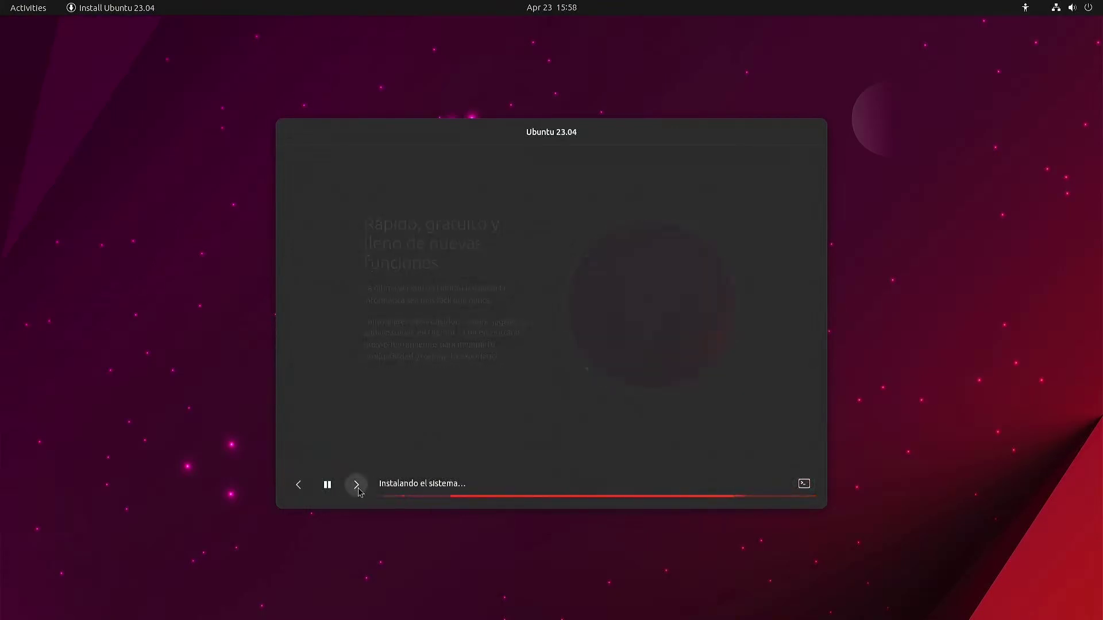
left_click(356, 485)
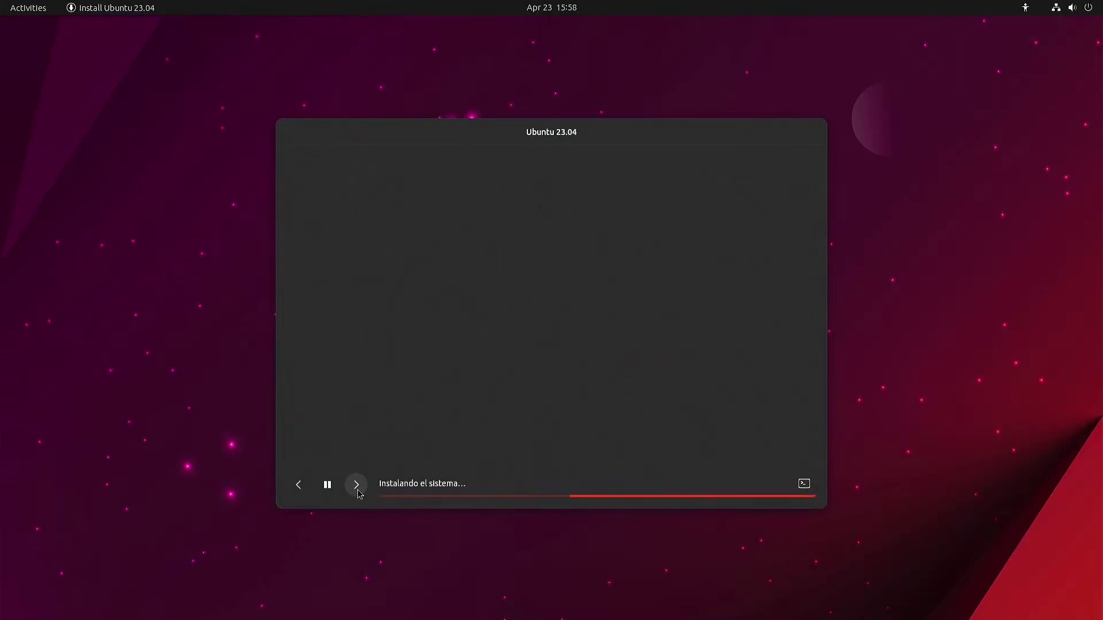
left_click(356, 486)
left_click(356, 486)
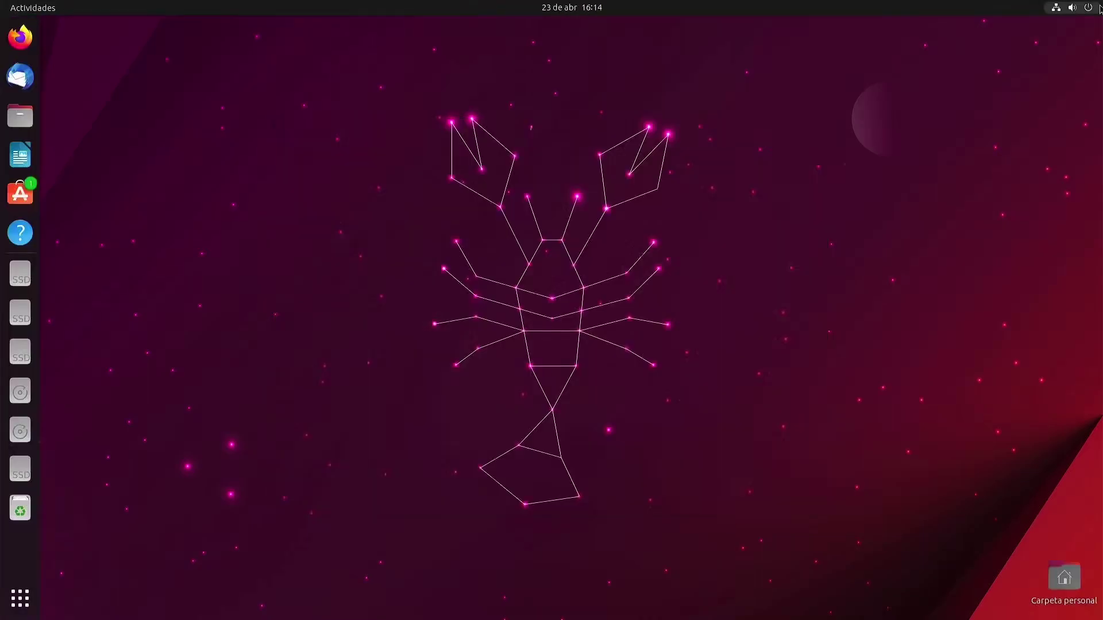
Examine the system quick settings, including volume, wired network and Bluetooth options, and switch Estilo oscuro off and on again
left_click(1072, 7)
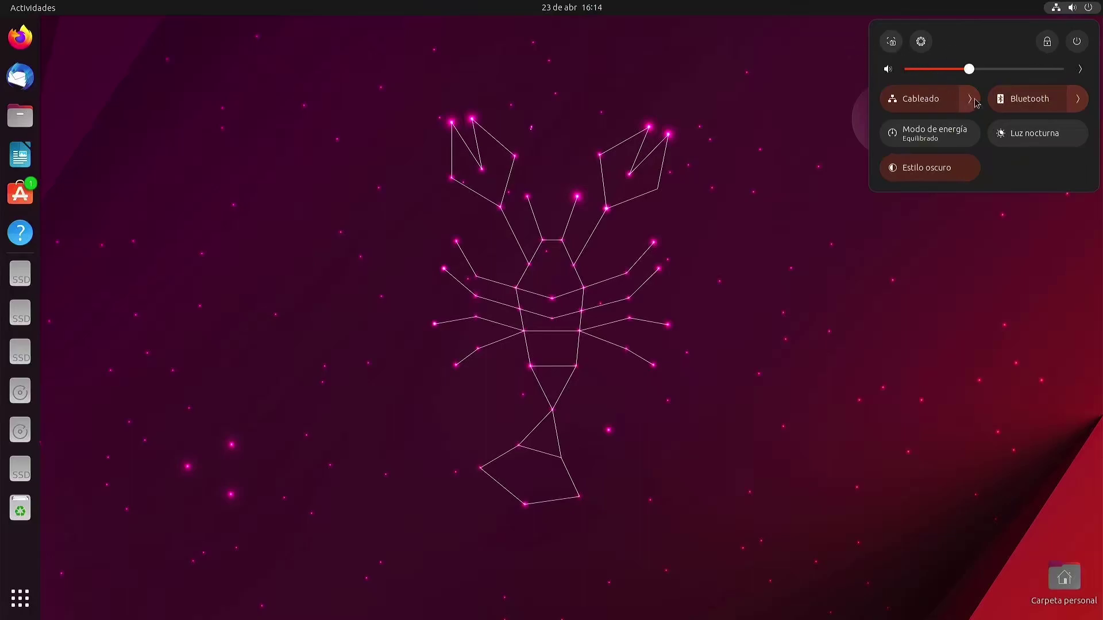
mouse_move(971, 74)
left_mouse_down()
mouse_move(967, 59)
mouse_move(971, 70)
left_mouse_up()
left_click(969, 101)
left_click(969, 100)
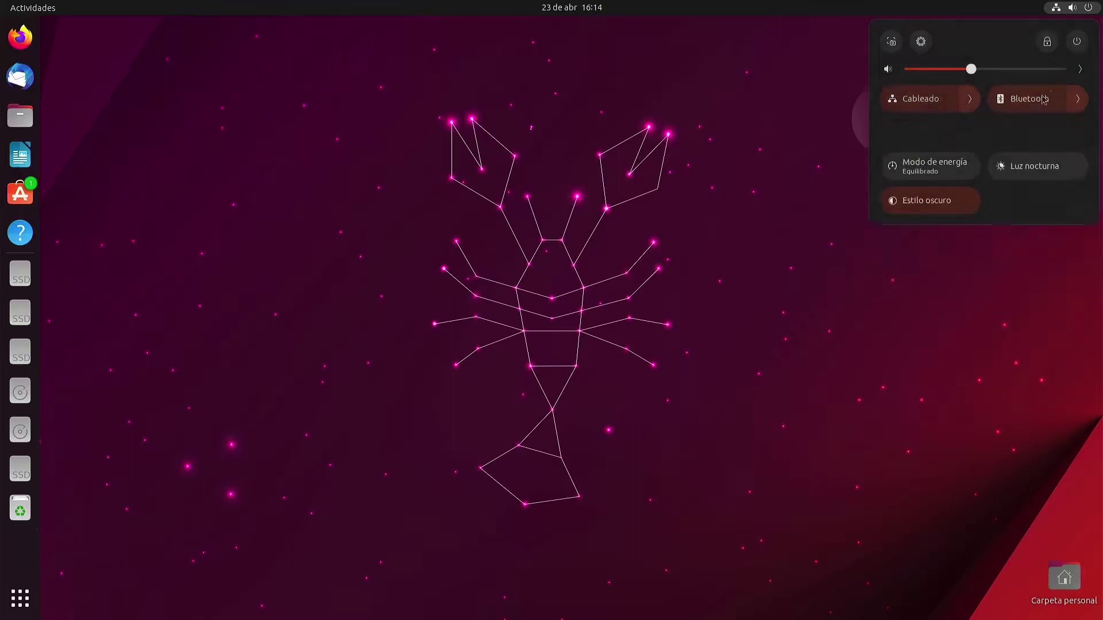
left_click(1078, 104)
left_click(1082, 102)
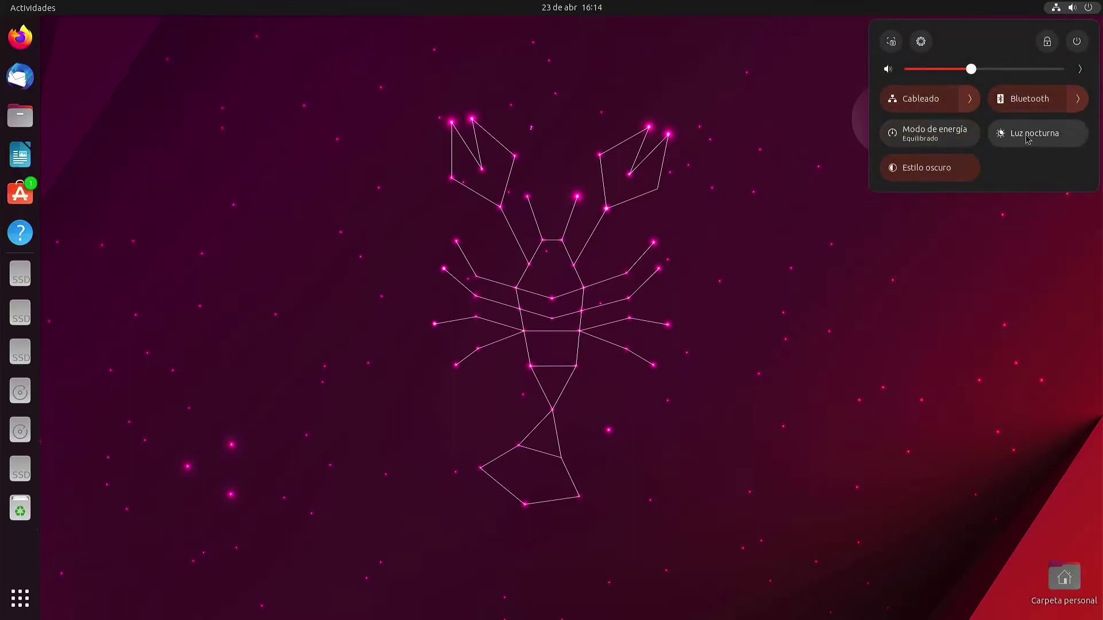
left_click(928, 176)
left_click(929, 172)
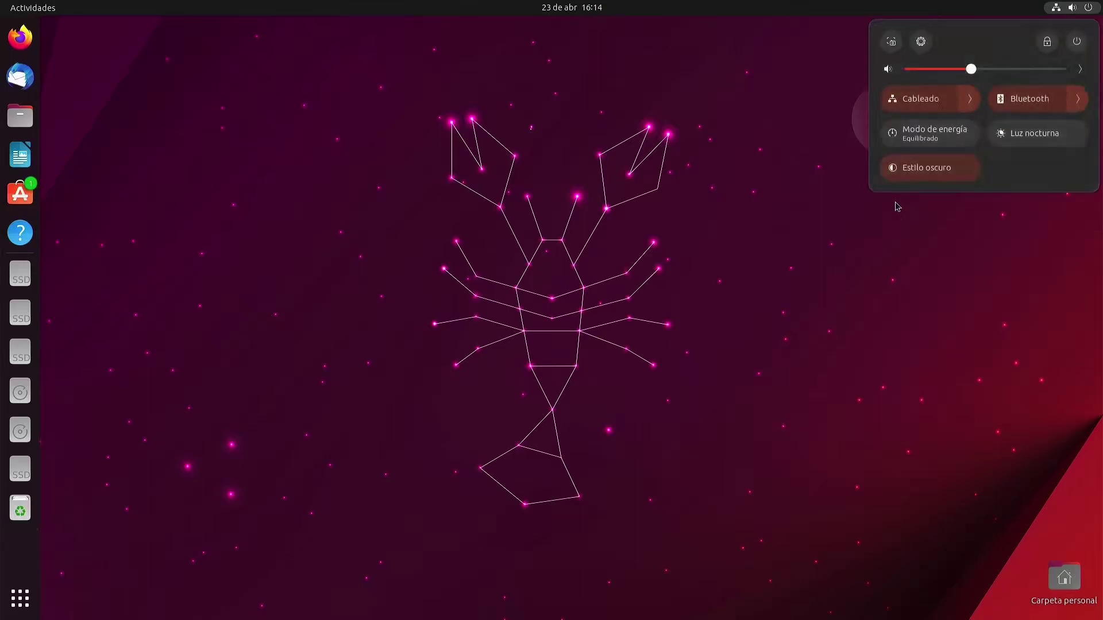
Dismiss the software updates notification and try the No molestar switch, leaving it off
left_click(575, 4)
left_click(575, 4)
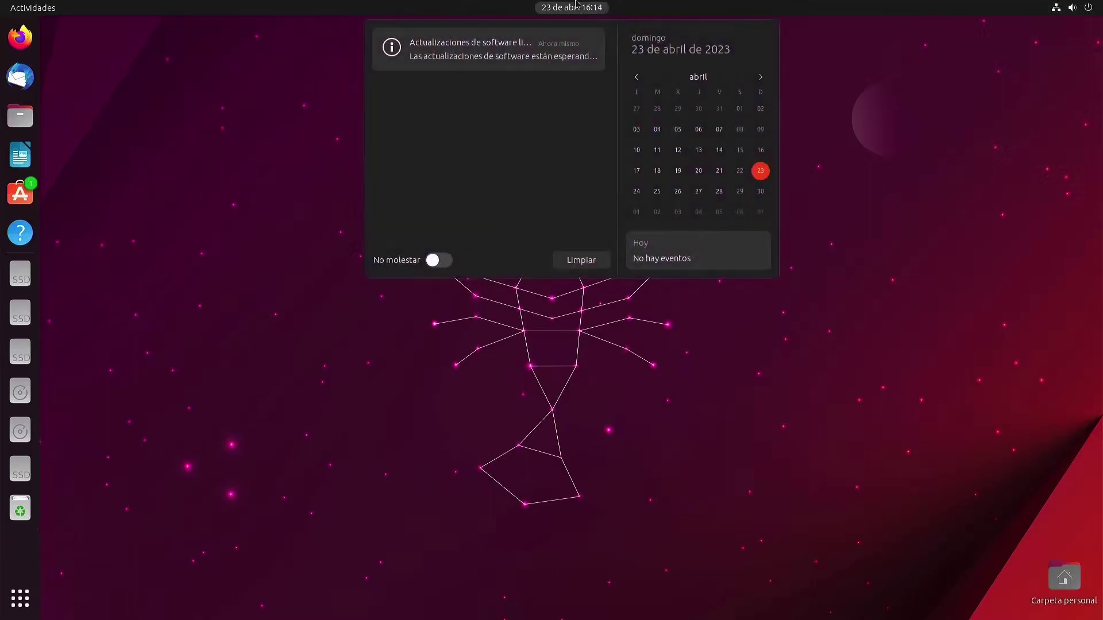
left_click(594, 41)
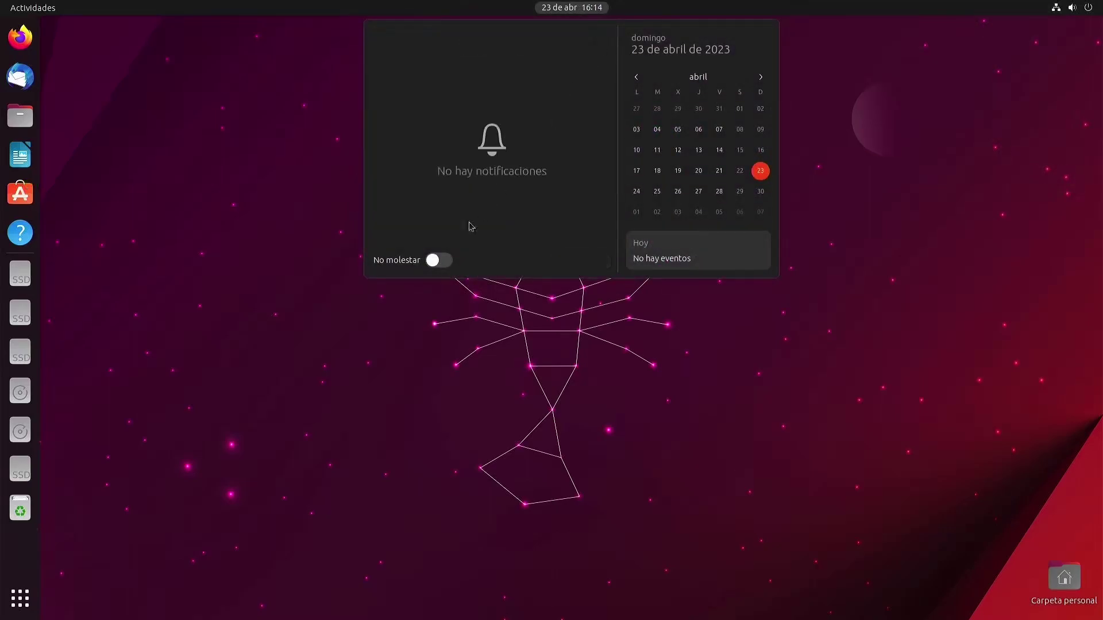
left_click(439, 261)
left_click(439, 261)
left_click(356, 296)
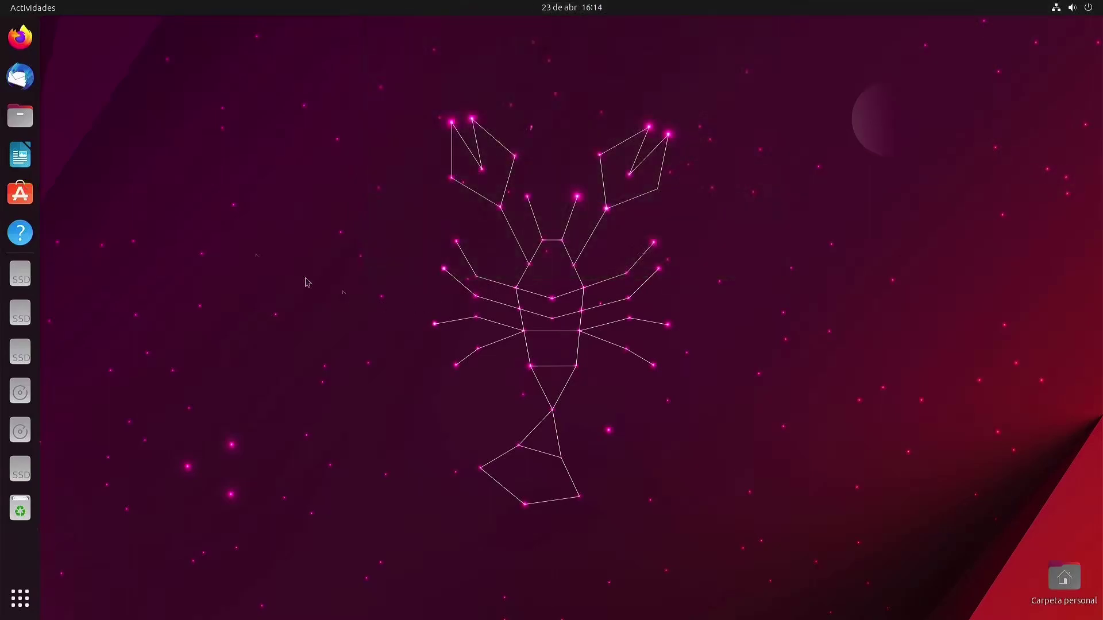
Search Ubuntu Software for "telegram" and open the Telegram Desktop page
left_click(21, 194)
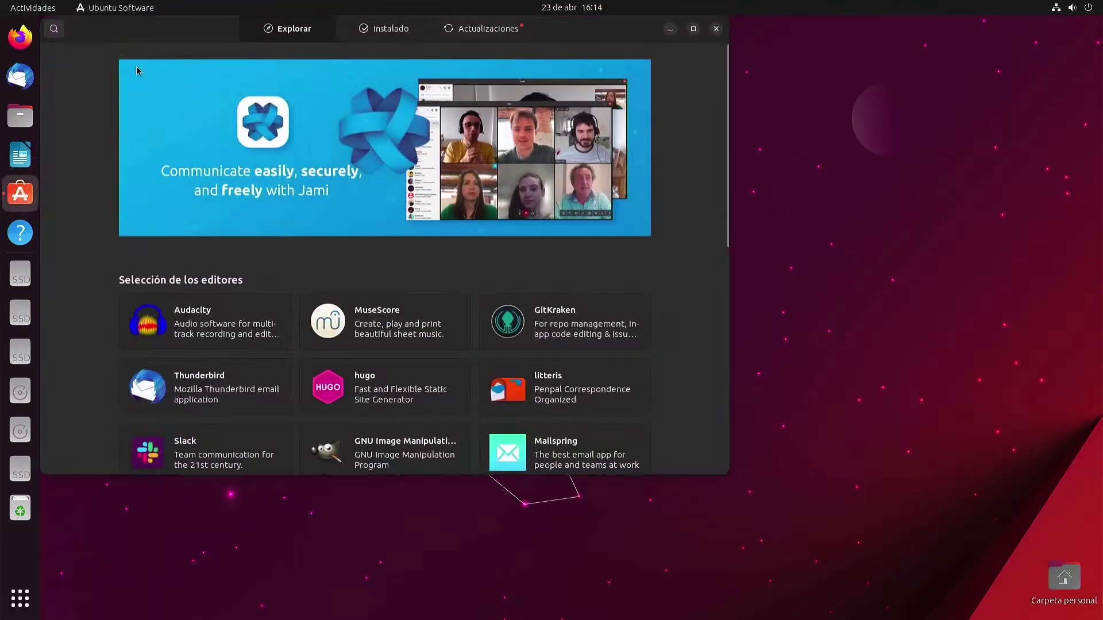
left_click(57, 33)
type("telegram")
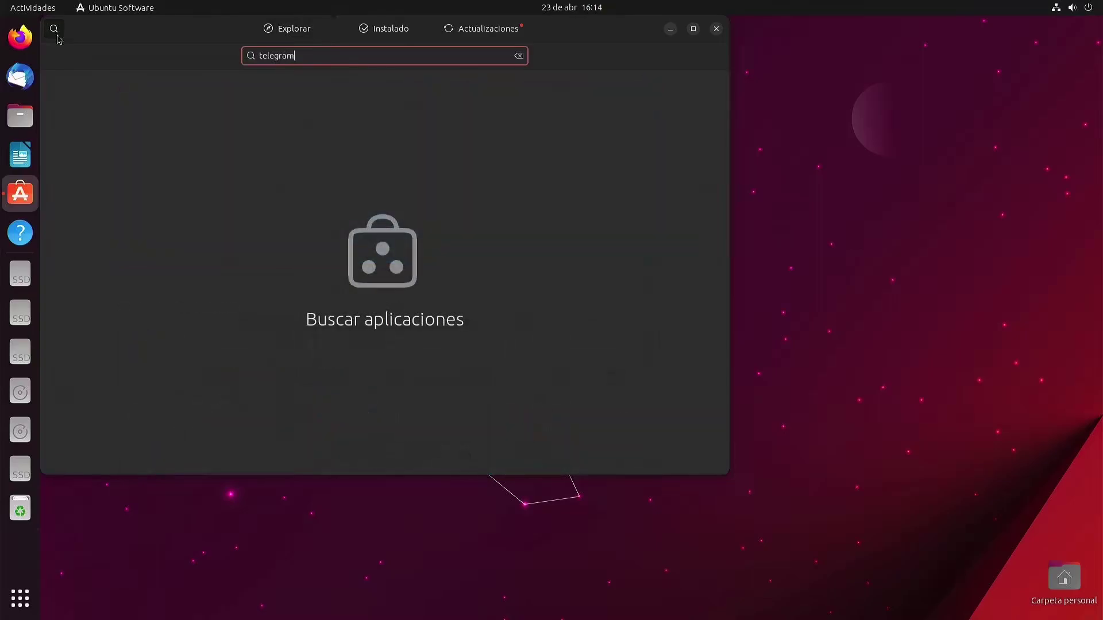
left_click_drag(153, 36, 312, 80)
left_click(550, 156)
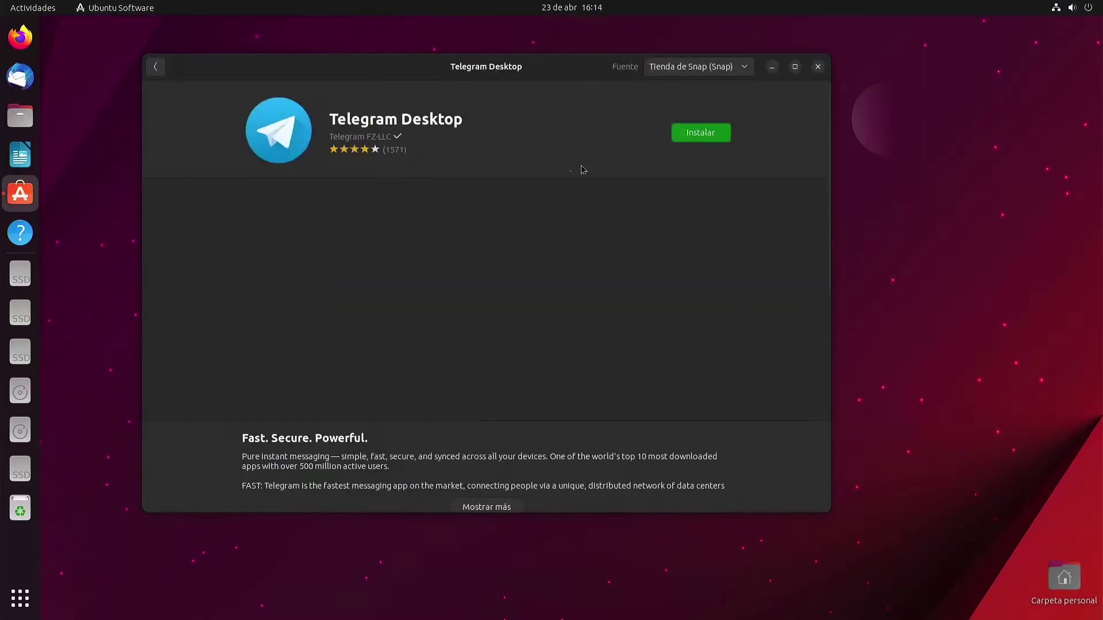
Install Telegram Desktop from the Tienda de Snap source and check which sources are offered
left_click(695, 138)
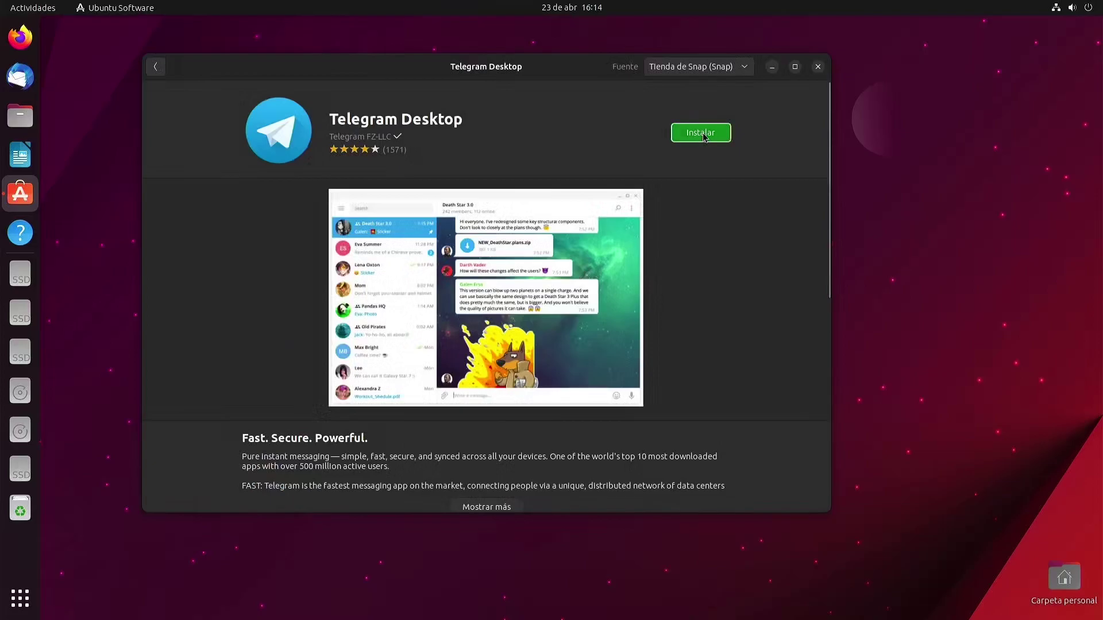
left_click(710, 66)
left_click(709, 66)
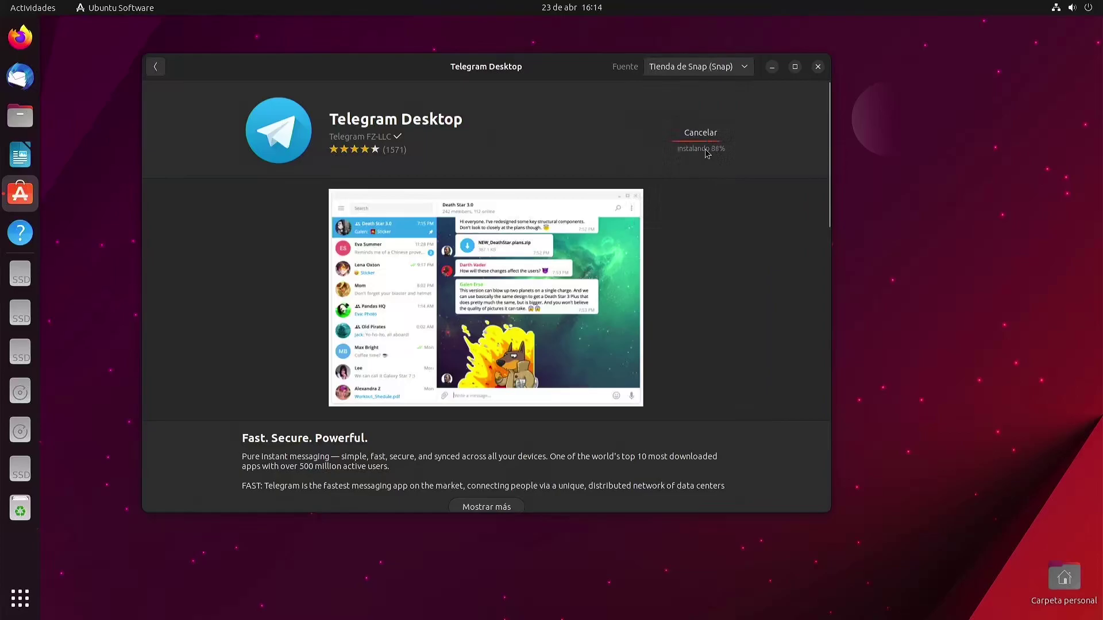
Open Firefox, check its version and package information in the about window, and close the browser
left_click(4, 33)
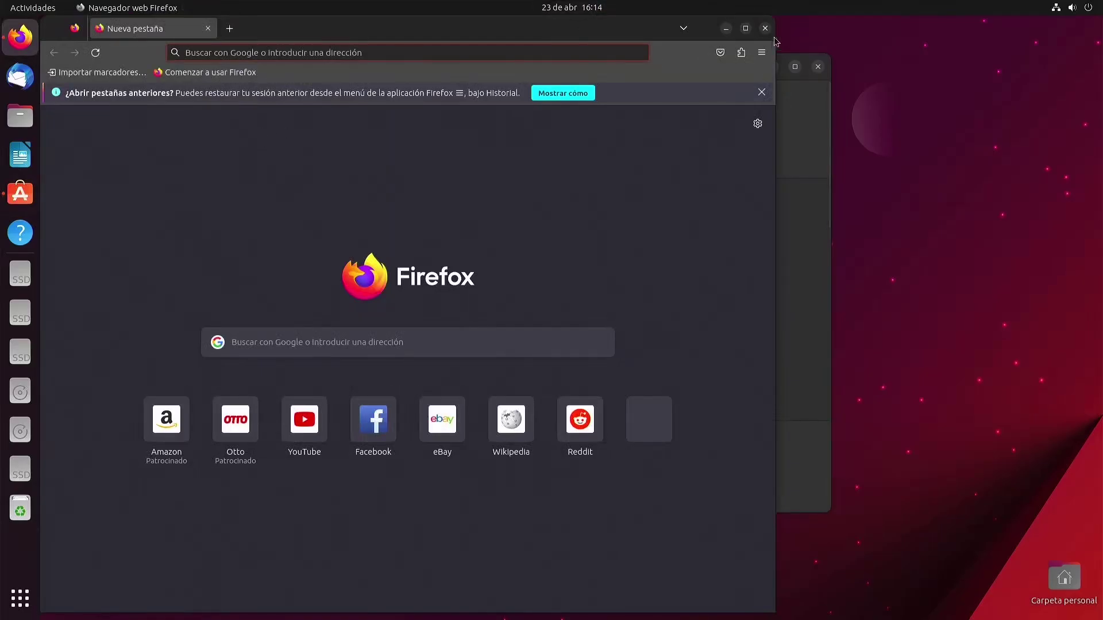
left_click(761, 52)
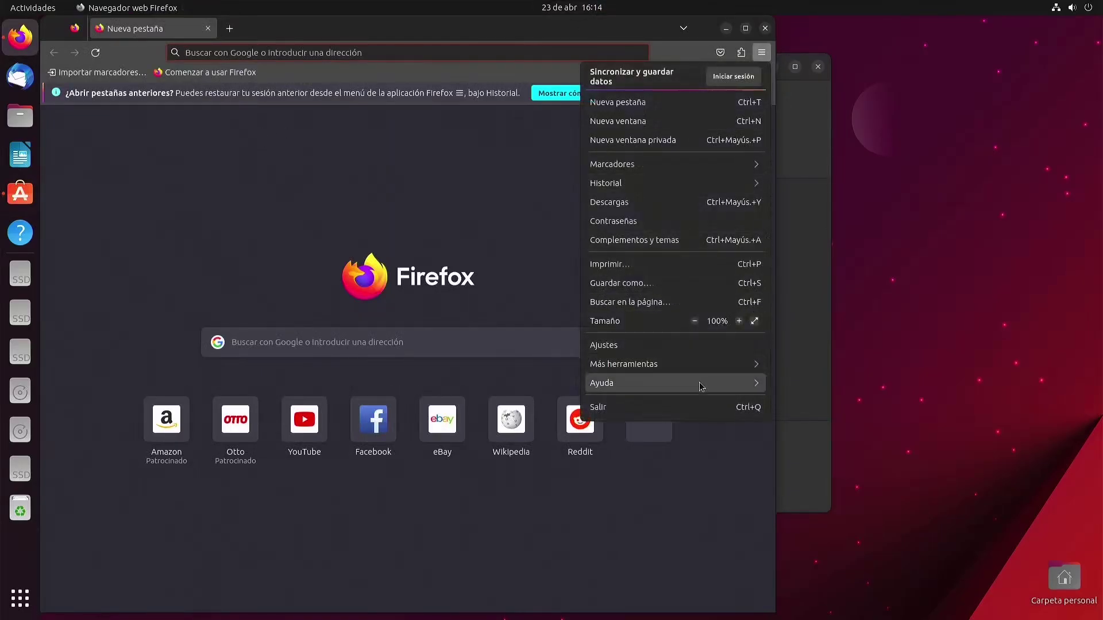
left_click(700, 383)
left_click(674, 196)
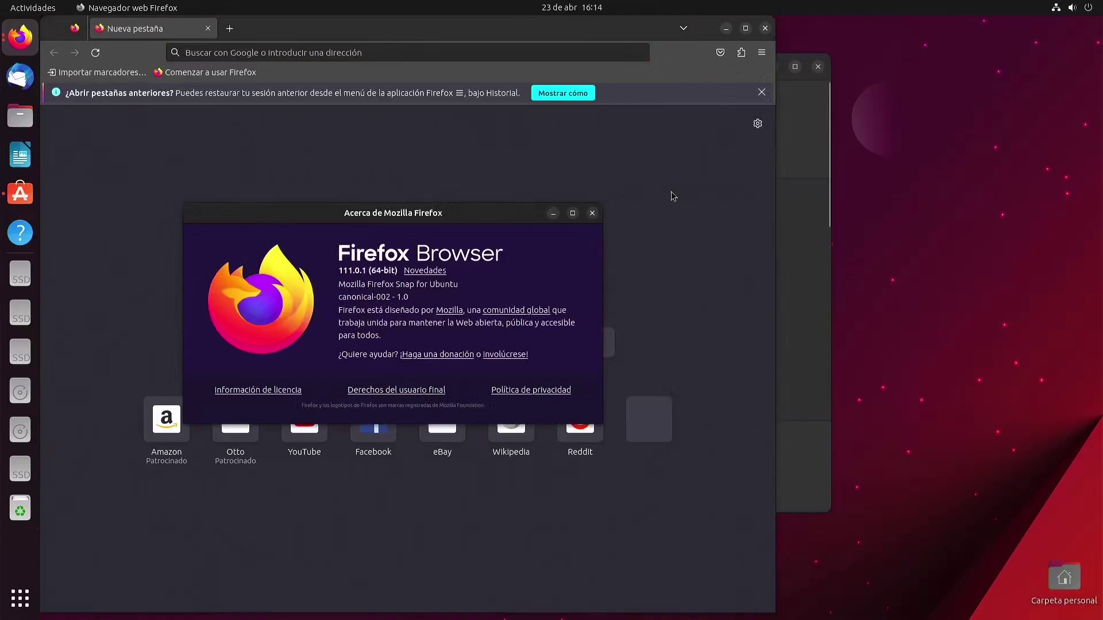
left_click(591, 214)
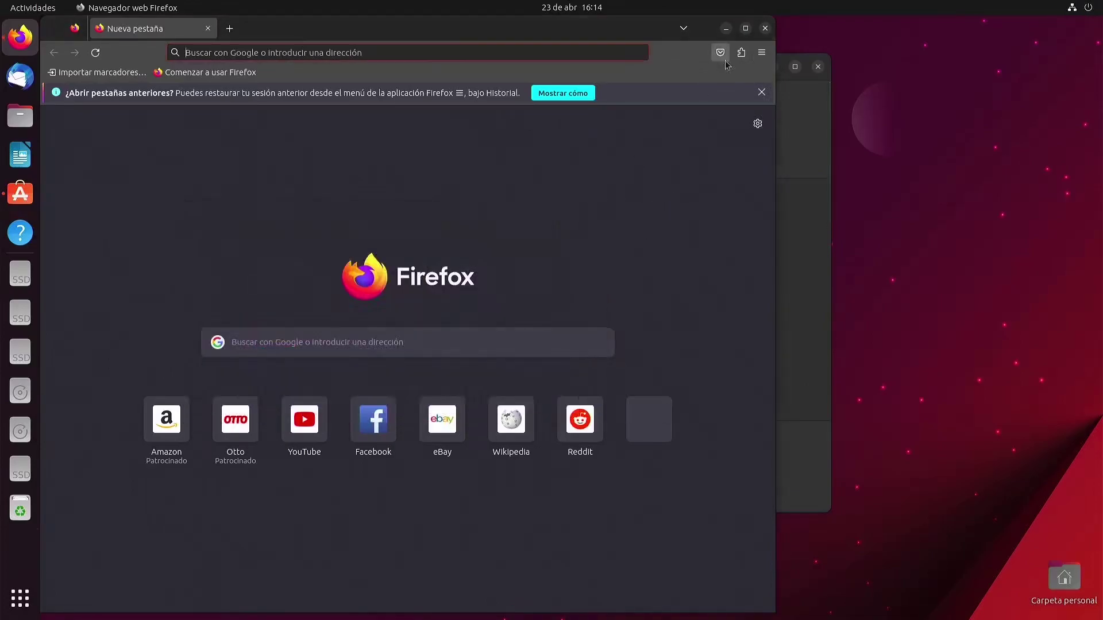
left_click(765, 28)
Search the installed applications for "libre", look through the LibreOffice programs and open LibreOffice Writer
key("super")
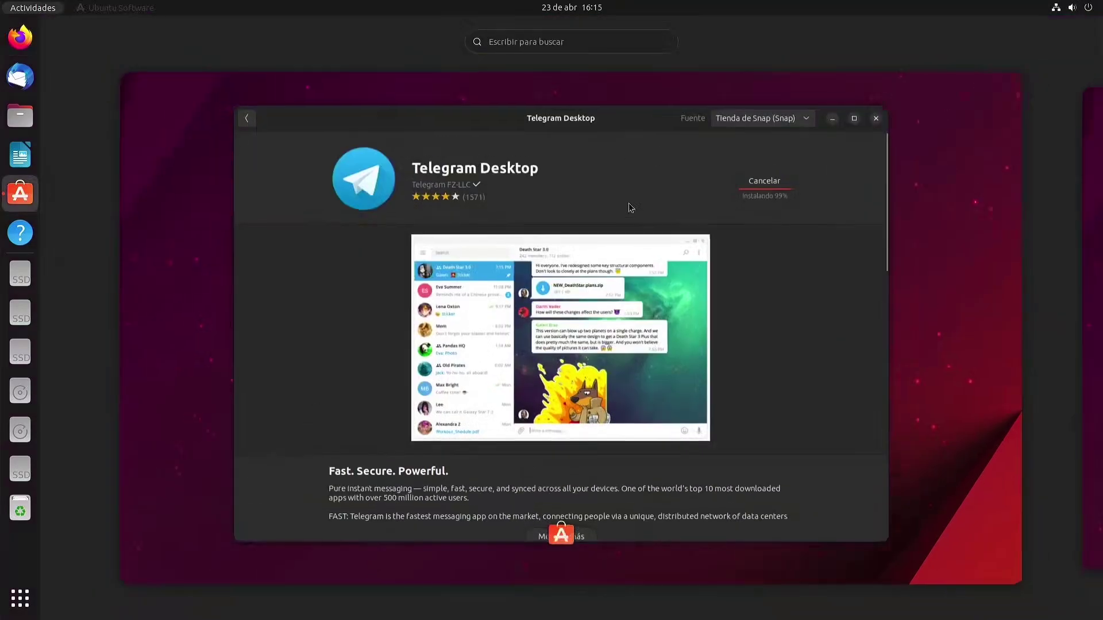
type("lib")
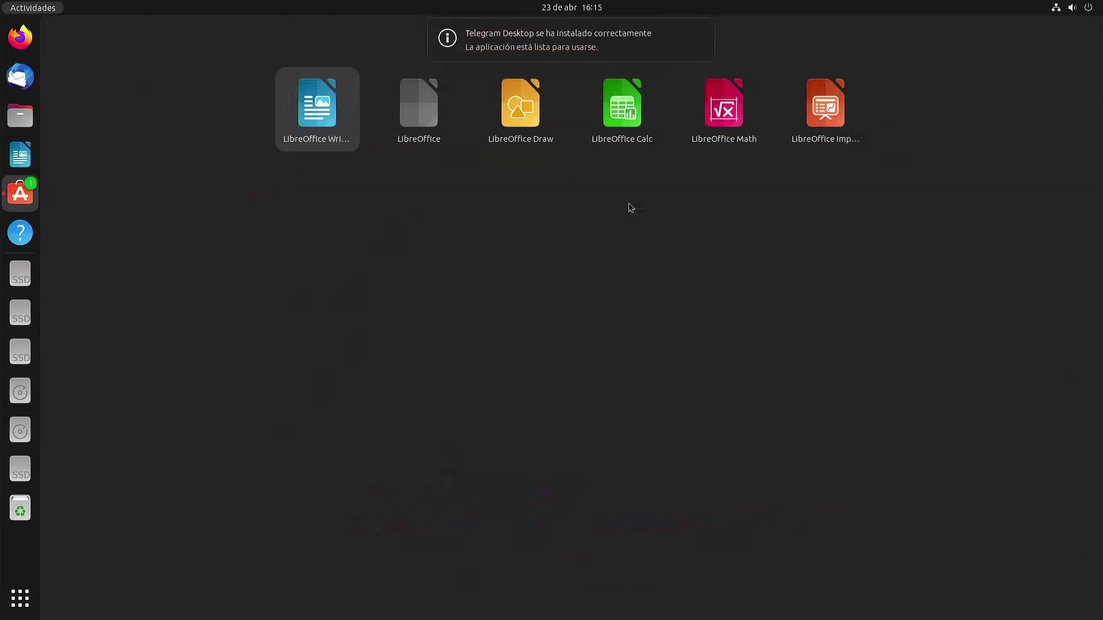
key("Right")
key("Right")
key("Right")
key("Right")
key("Right")
key("Left")
key("Left")
key("Left")
key("Left")
key("Left")
type("re")
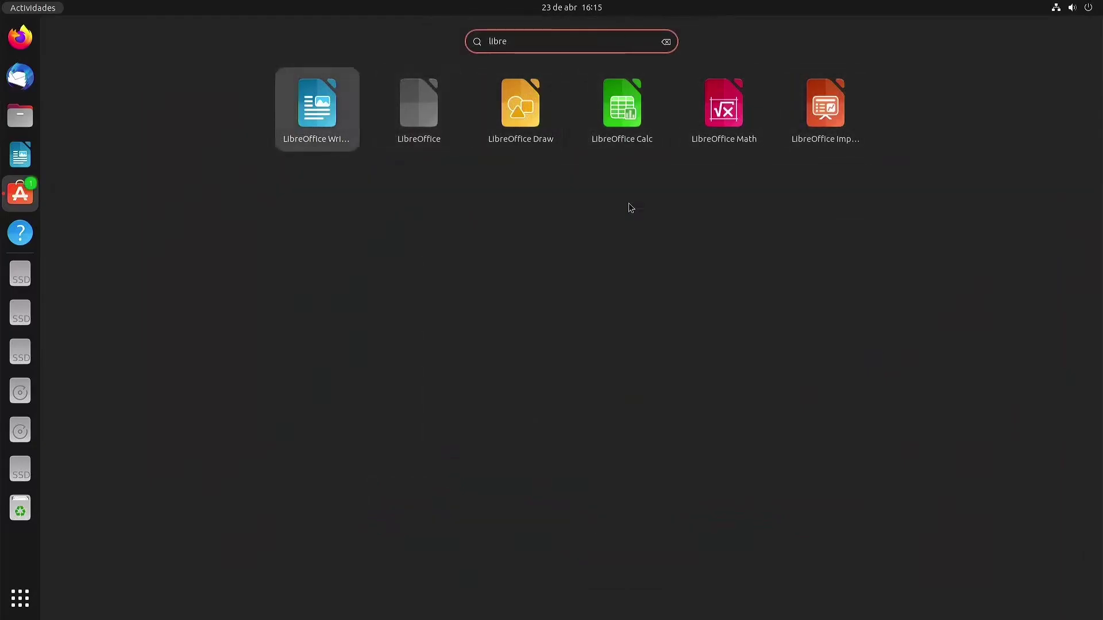
key("Return")
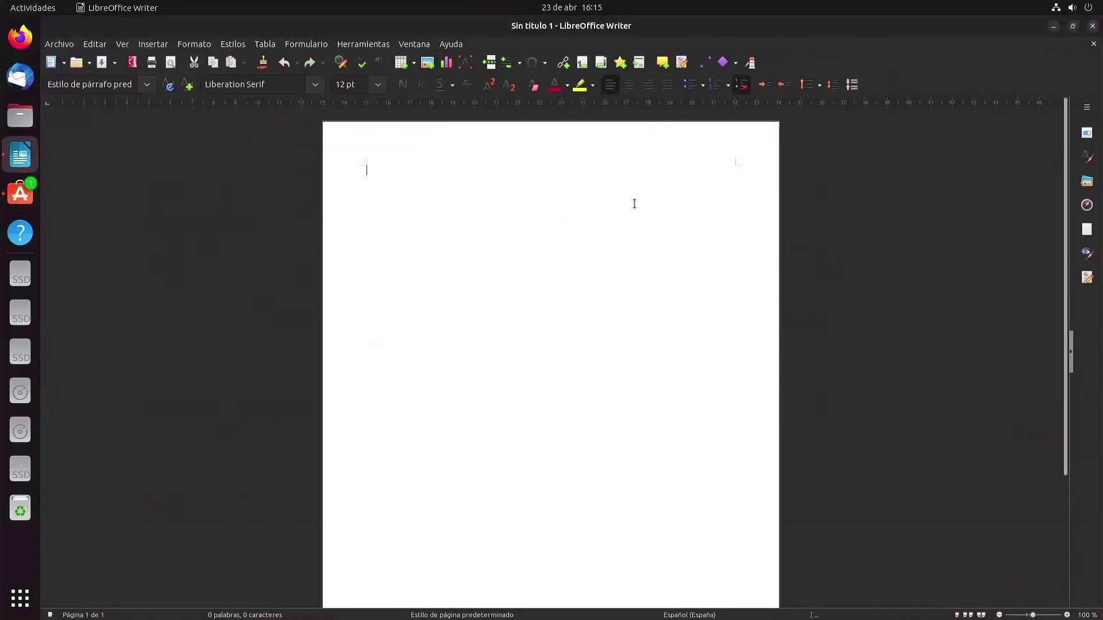
Check the LibreOffice version and package information in the about window, and close that window
left_click(449, 46)
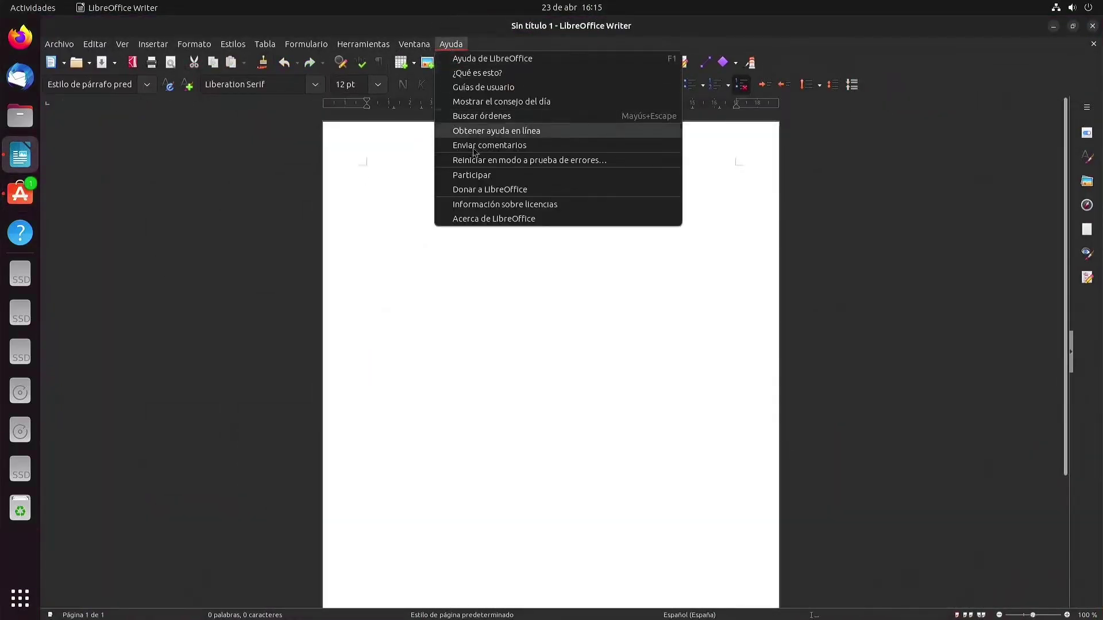
left_click(494, 219)
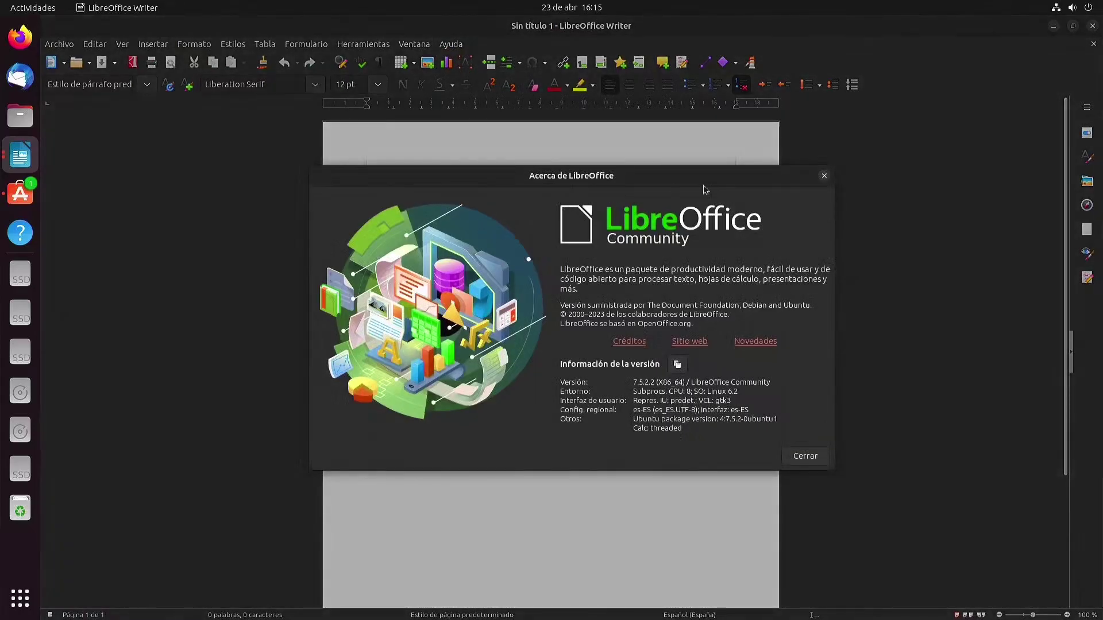
left_click(824, 178)
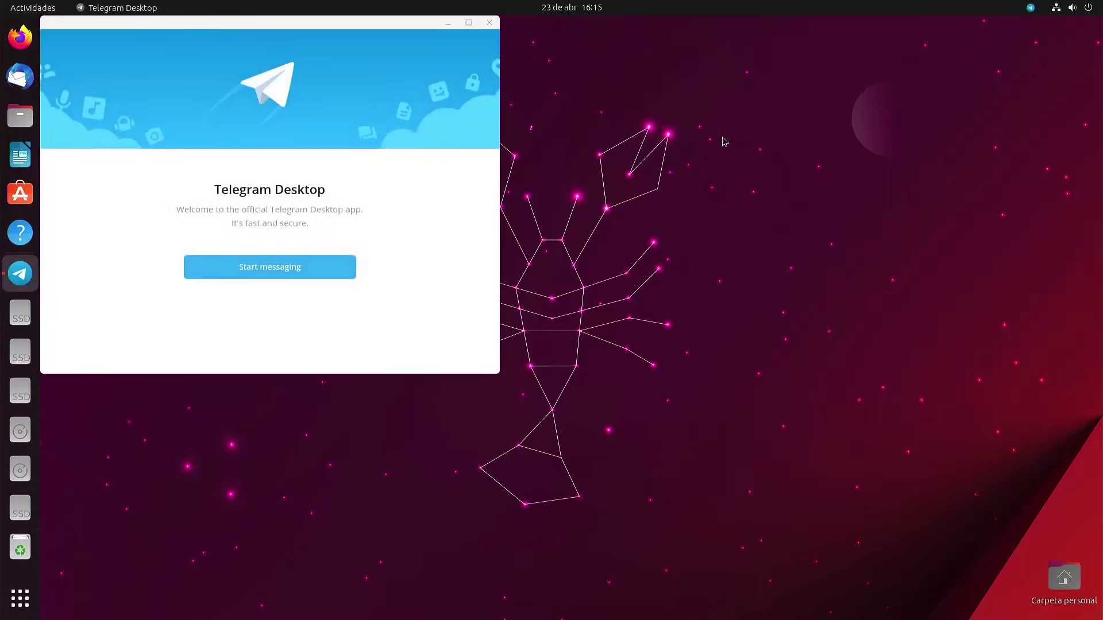
Find and open the Terminal application and try to run the htop command
key("super")
type("terml")
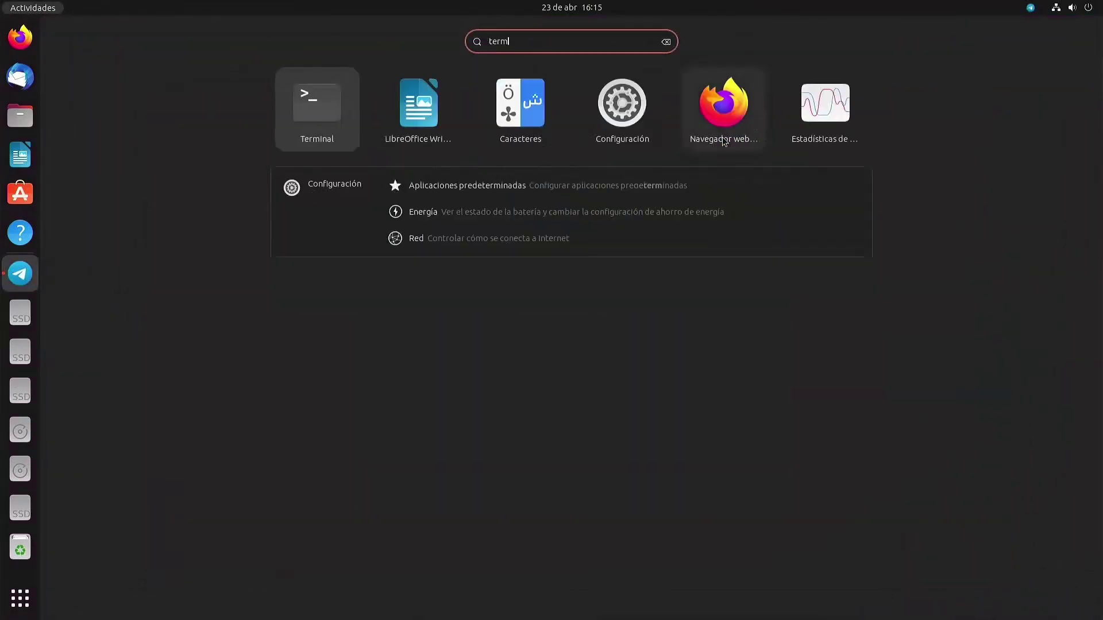
key("Return")
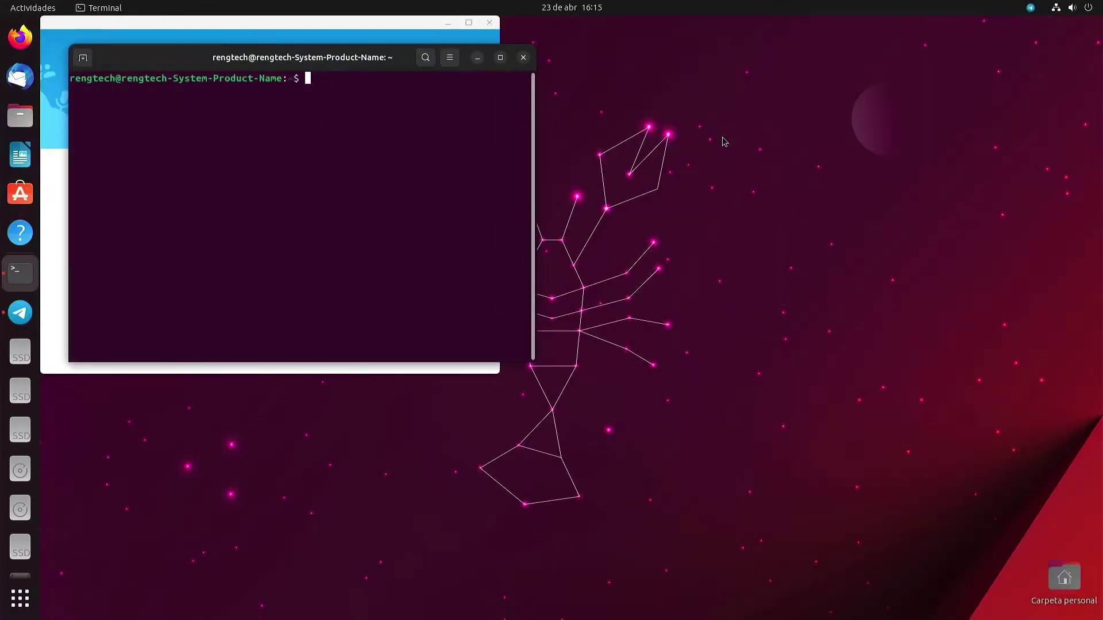
type("htop")
key("Return")
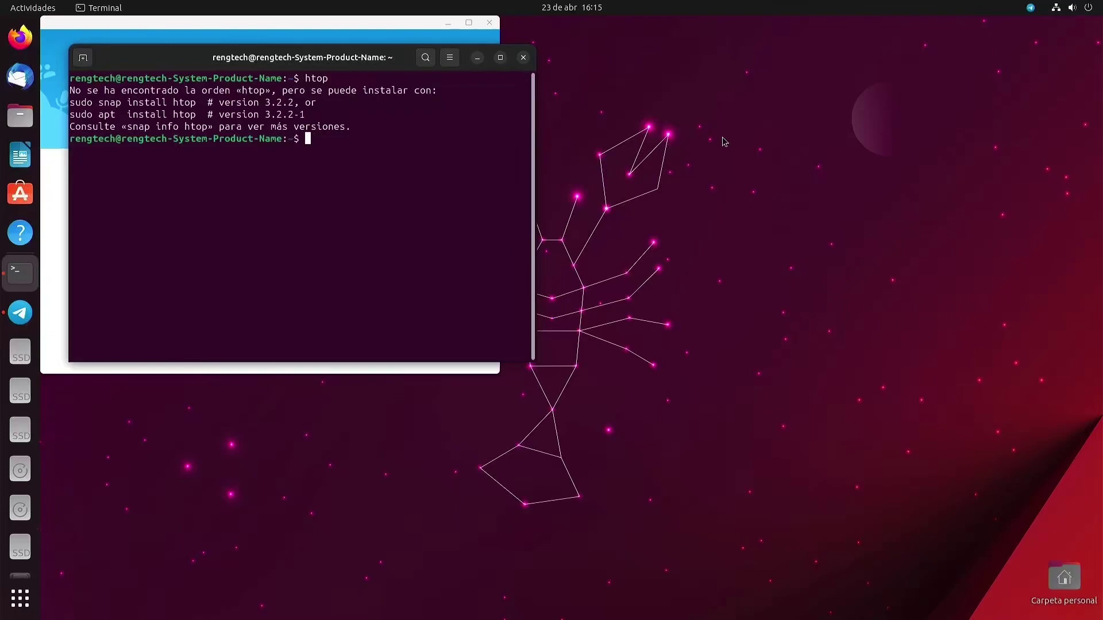
Install htop with "sudo apt install htop", authorizing it with the account password
type("sudo apt install htop")
key("Return")
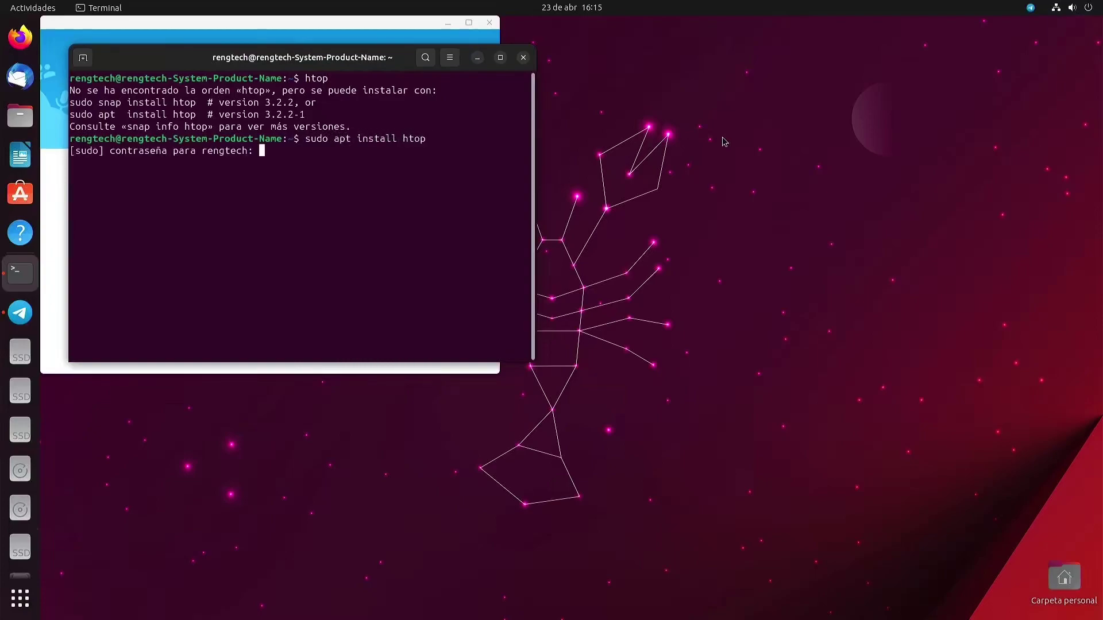
key("Return")
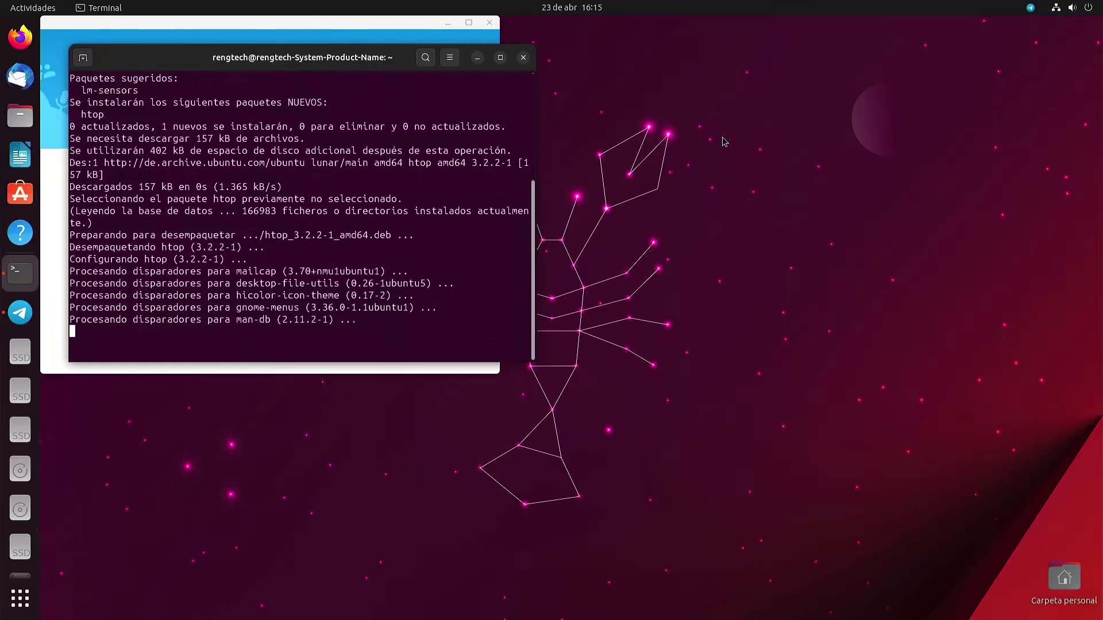
Run htop to view the running processes, quit it, and run neofetch
type("htop")
key("Return")
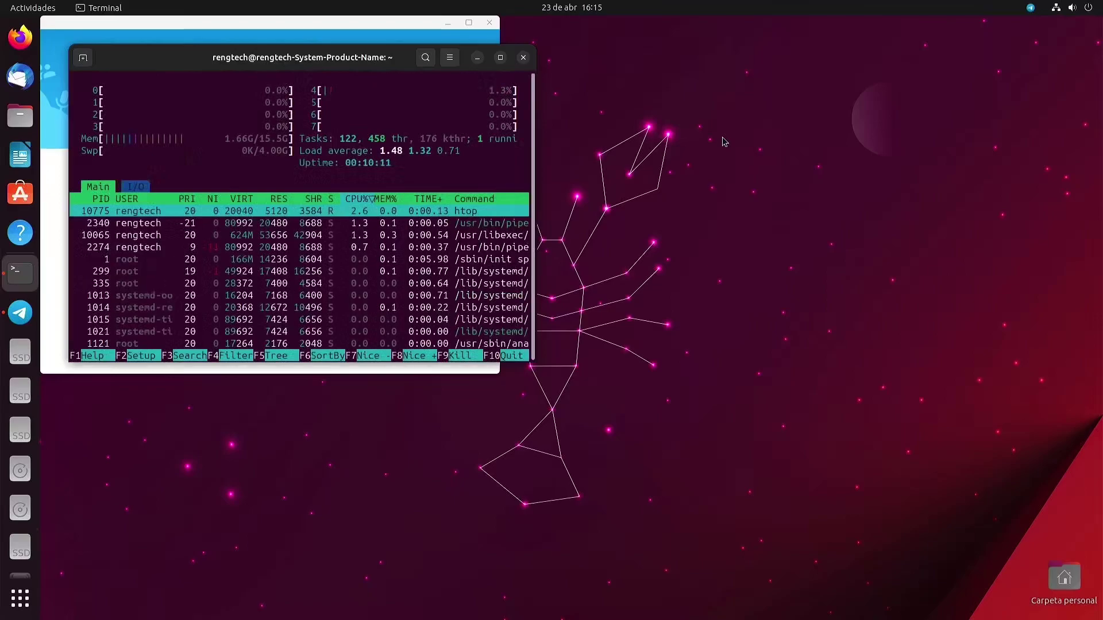
type("qneofetch")
key("Return")
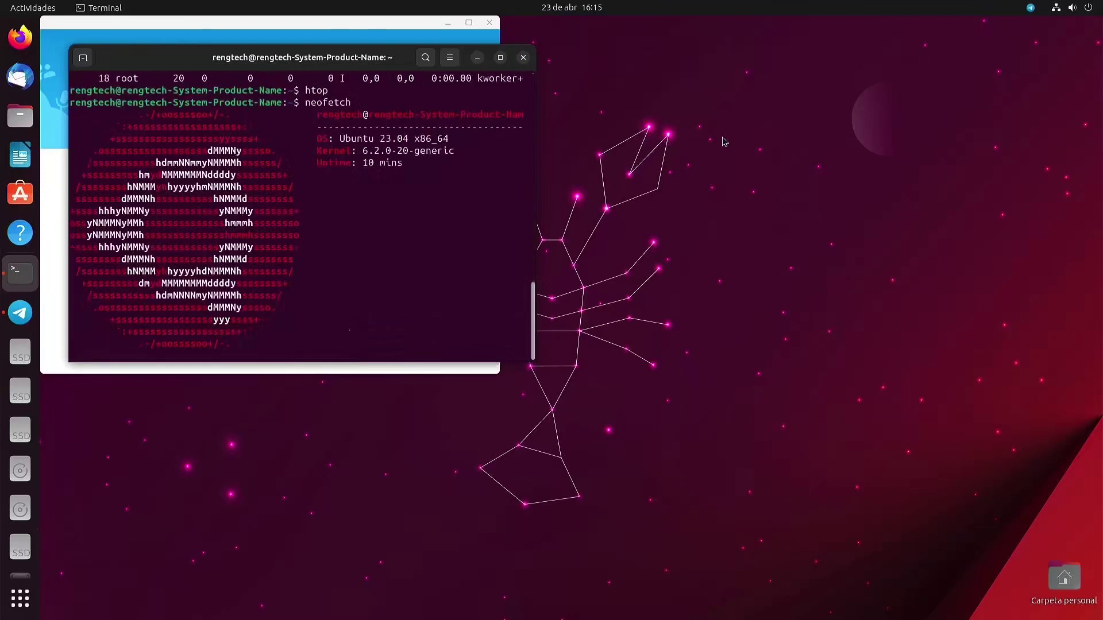
Maximize the terminal, examine the system, kernel, GNOME and memory lines of the neofetch output, and close the terminal
double_click(327, 62)
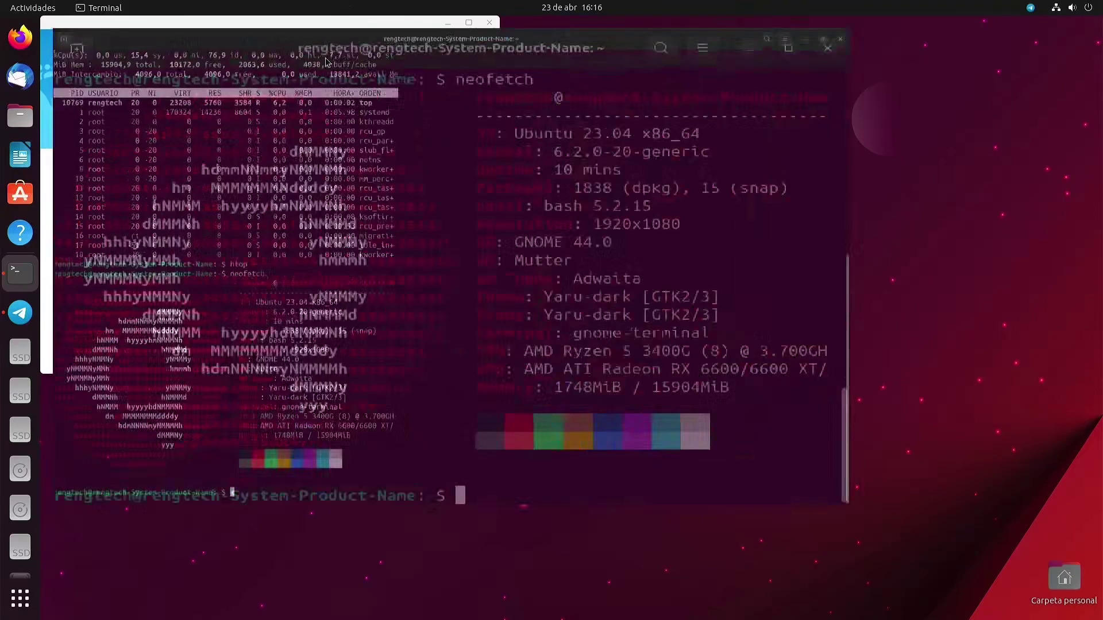
scroll(358, 356, "up", 5)
scroll(358, 356, "down", 5)
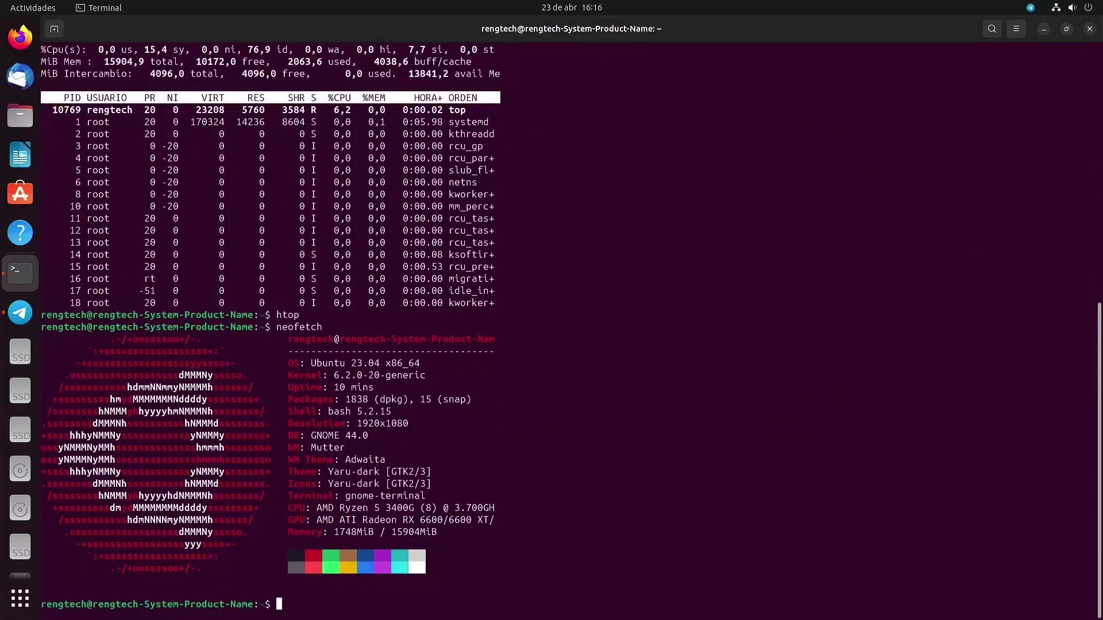
left_click_drag(311, 363, 434, 376)
left_click(435, 377)
triple_click(384, 375)
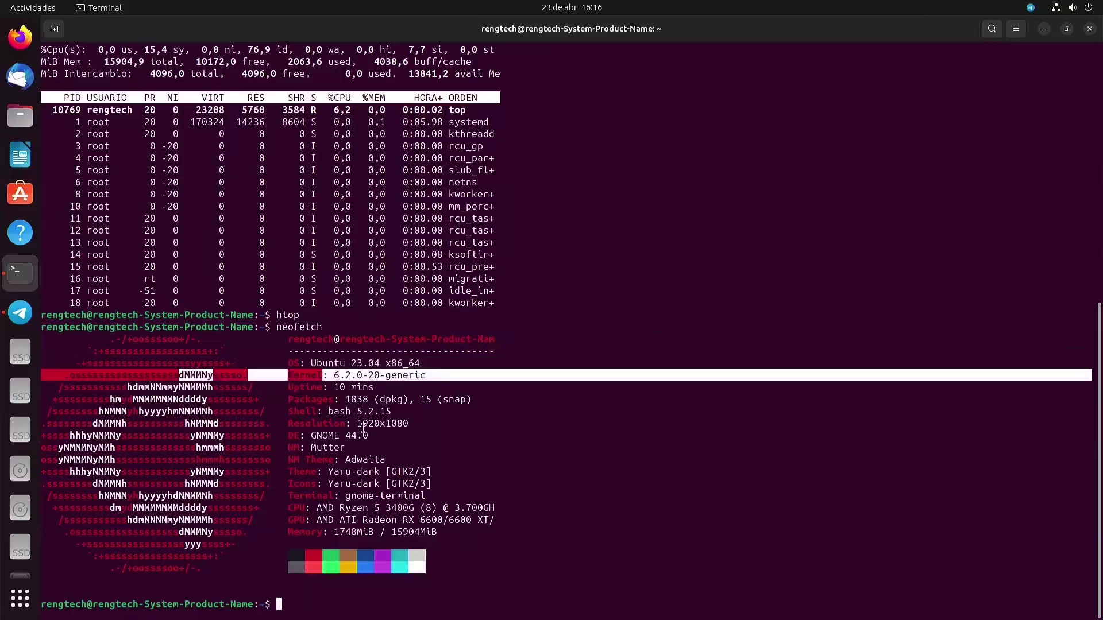
triple_click(343, 435)
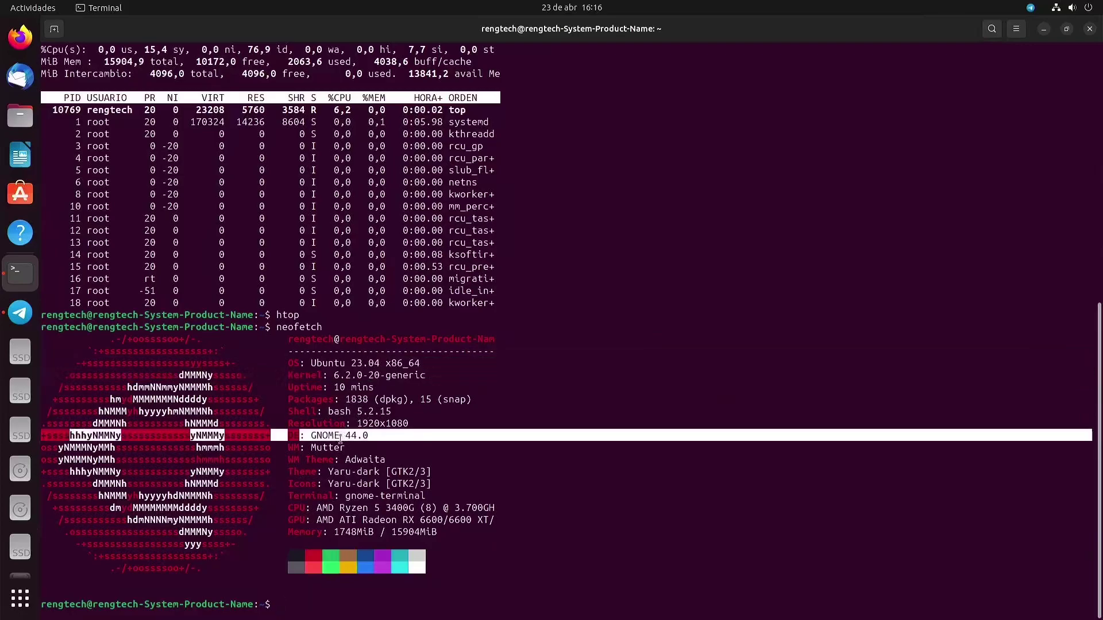
left_click(374, 436)
left_click_drag(373, 436, 285, 432)
left_click(374, 435)
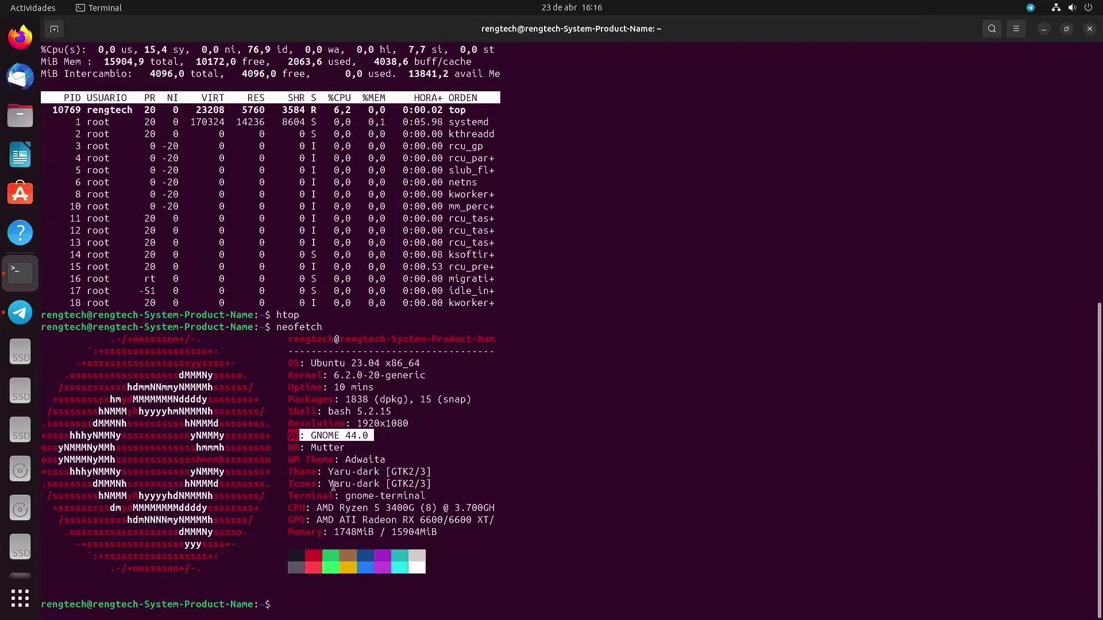
left_click_drag(442, 532, 307, 527)
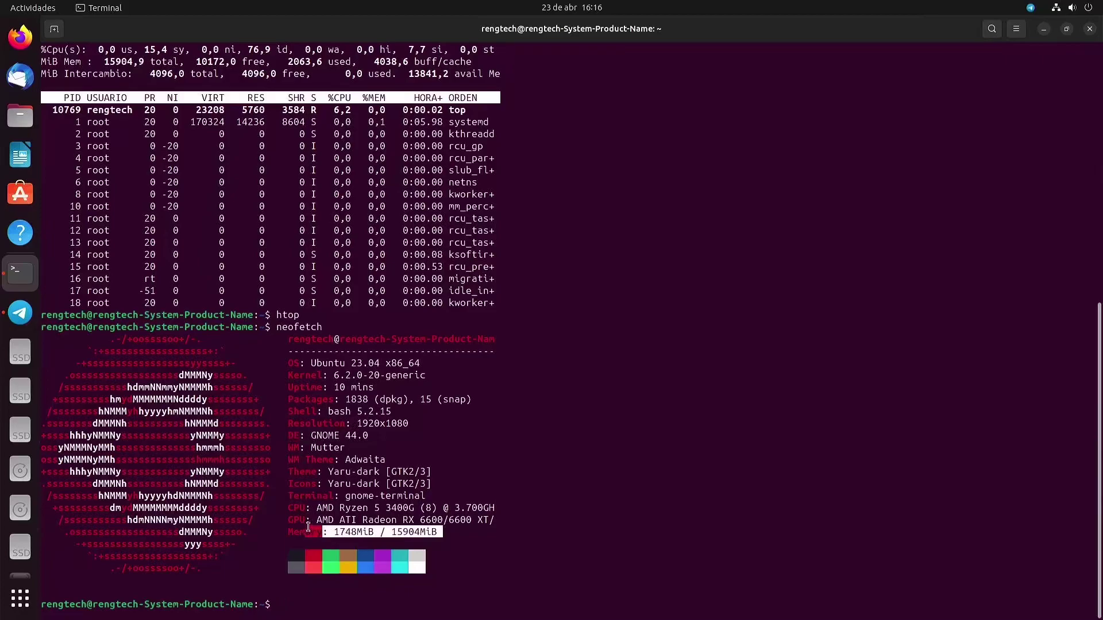
left_click(1089, 28)
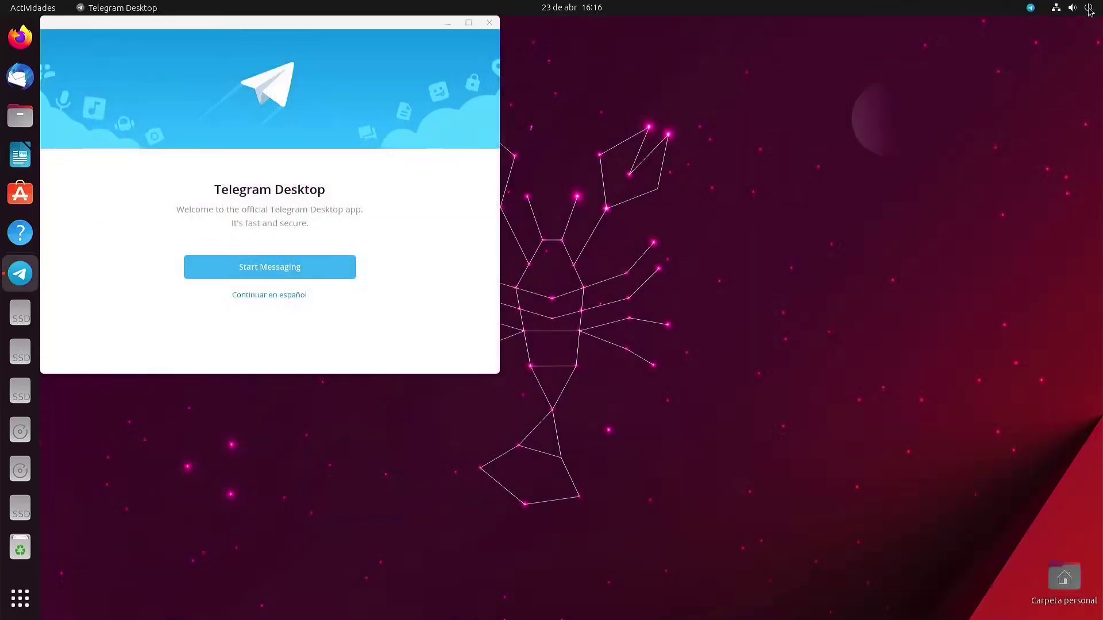
Log out of the current desktop session and confirm with Cerrar la sesión
left_click(1089, 9)
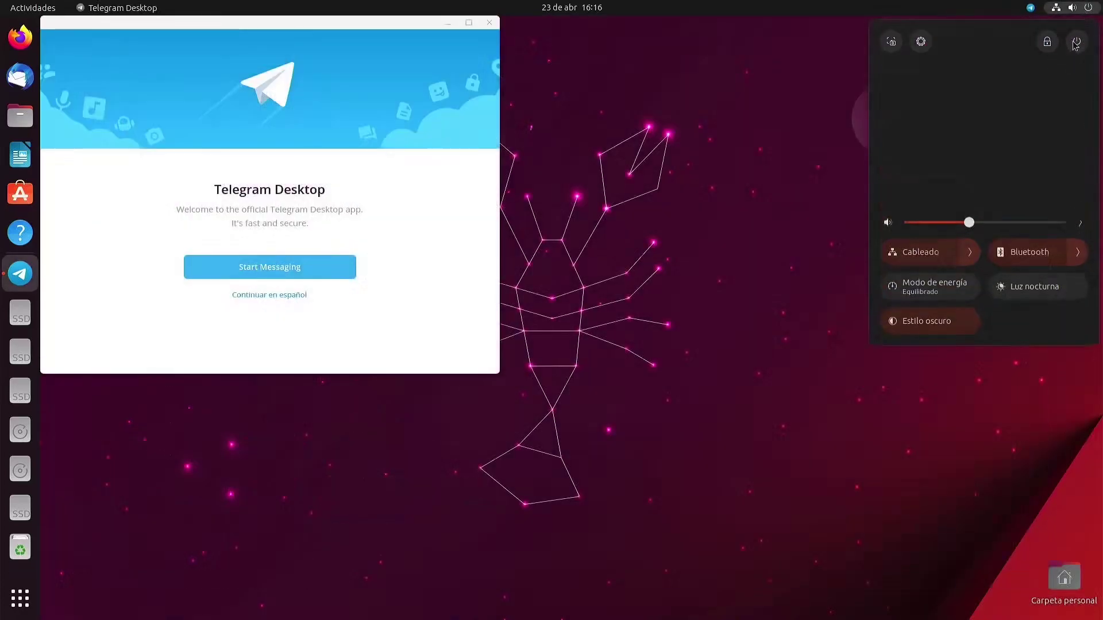
left_click(1075, 42)
left_click(936, 186)
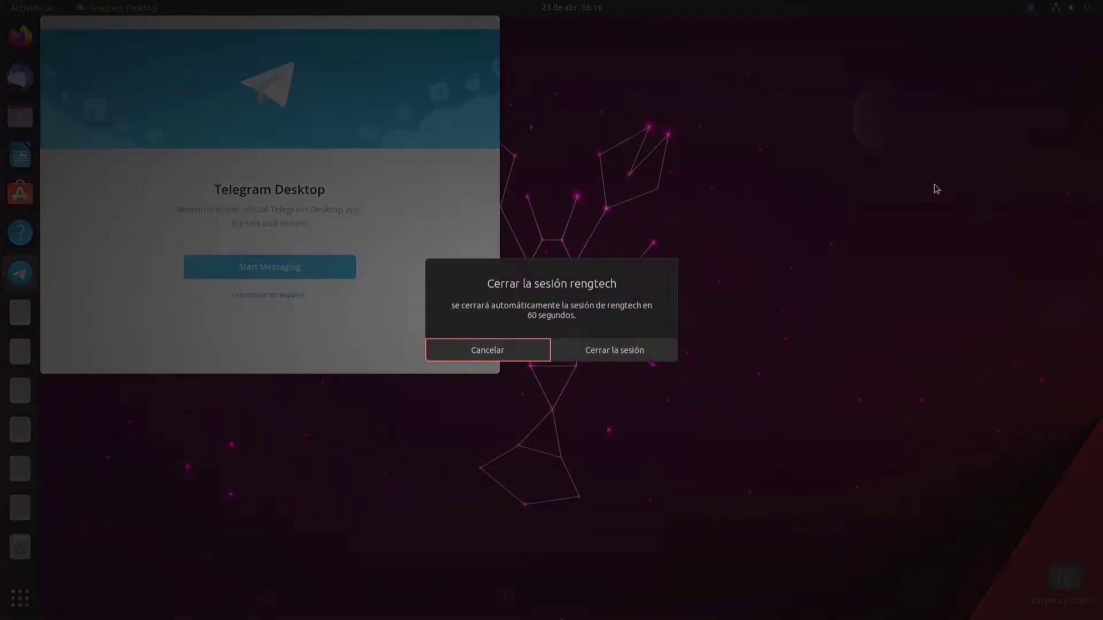
left_click(625, 351)
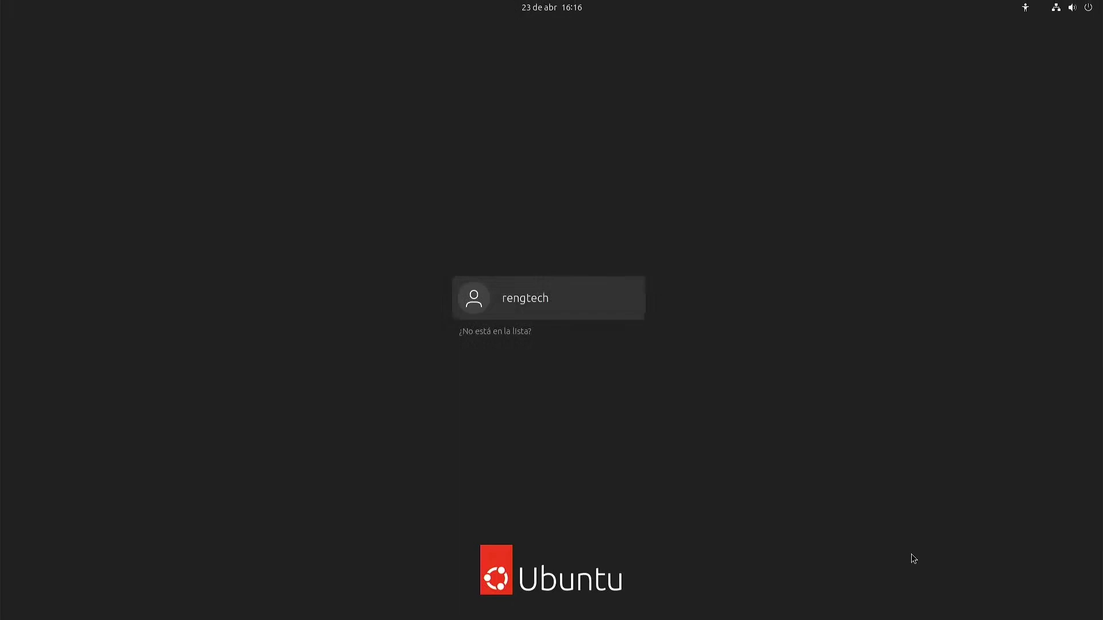
Log back in to the existing user account by entering the account password
key("Return")
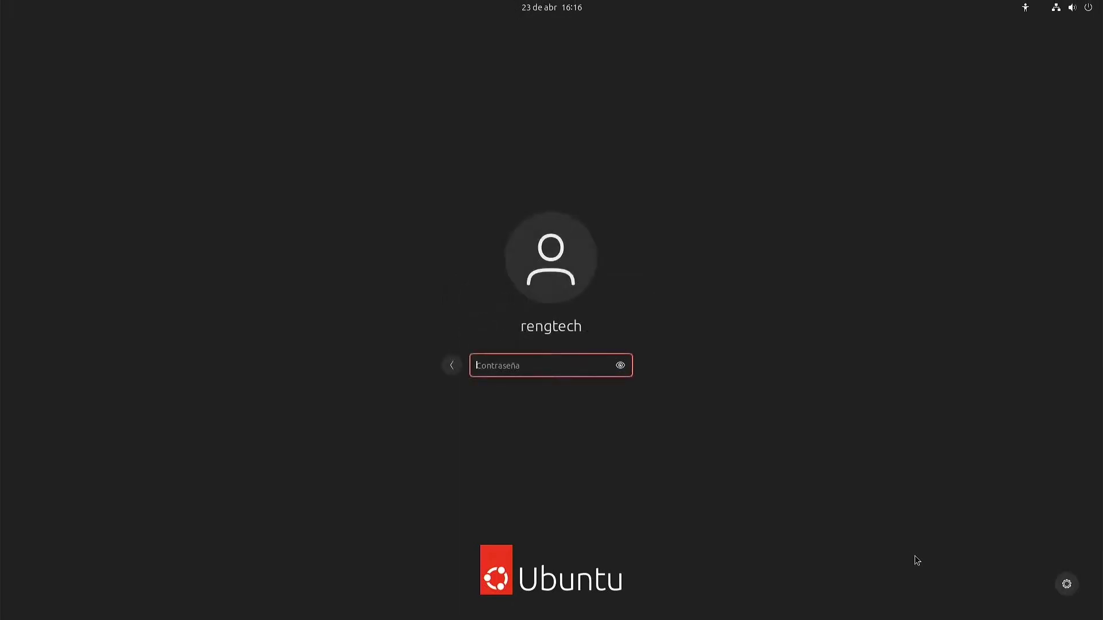
type("●●●●●●●●●●●●●●")
key("Return")
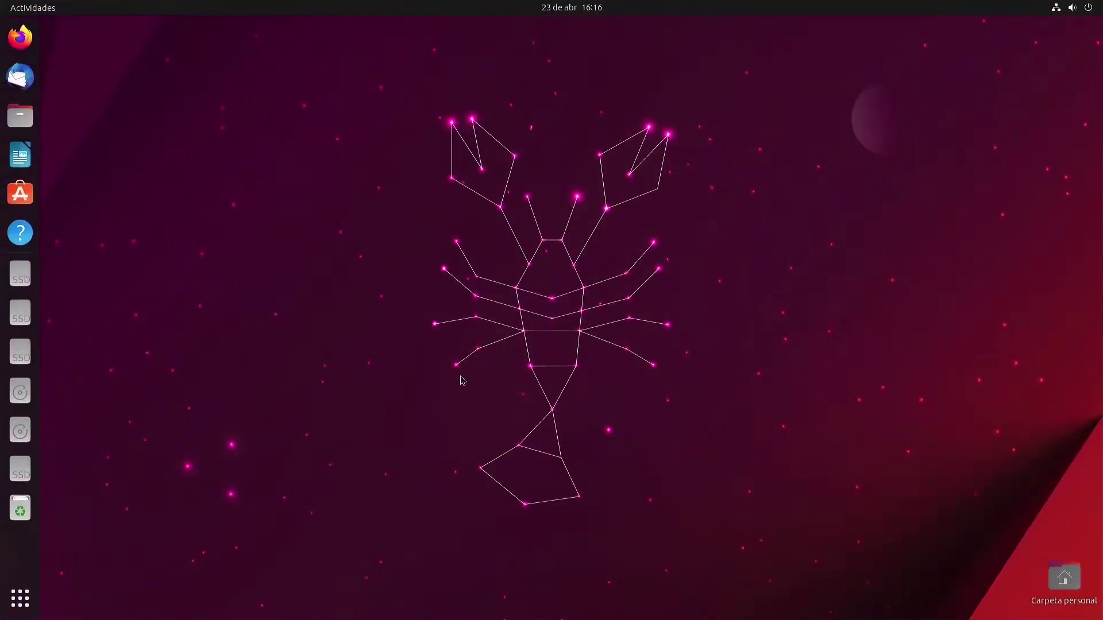
Open a new terminal, run neofetch to check the memory in use, and clear the terminal
key("ctrl+alt+t")
type("neofetch")
key("Return")
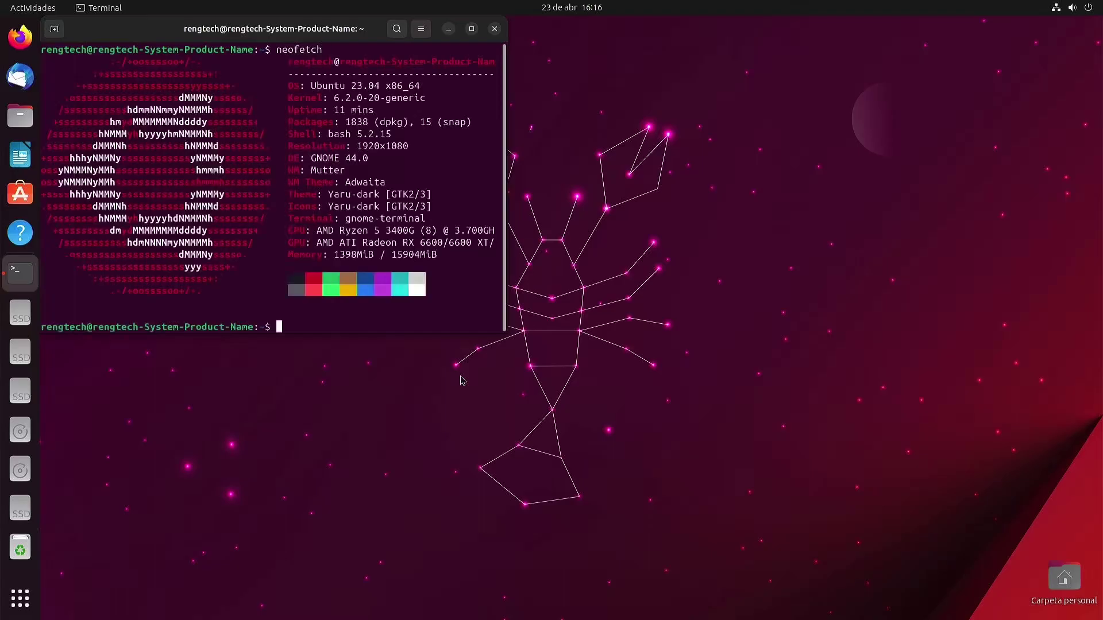
double_click(360, 254)
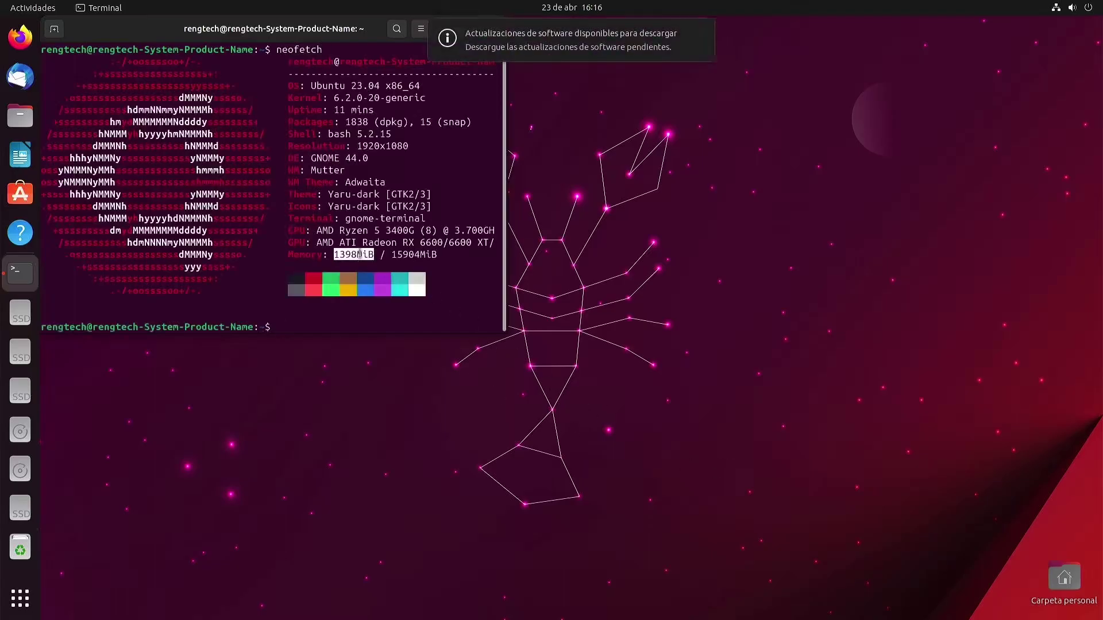
left_click(345, 320)
type("clear")
key("Return")
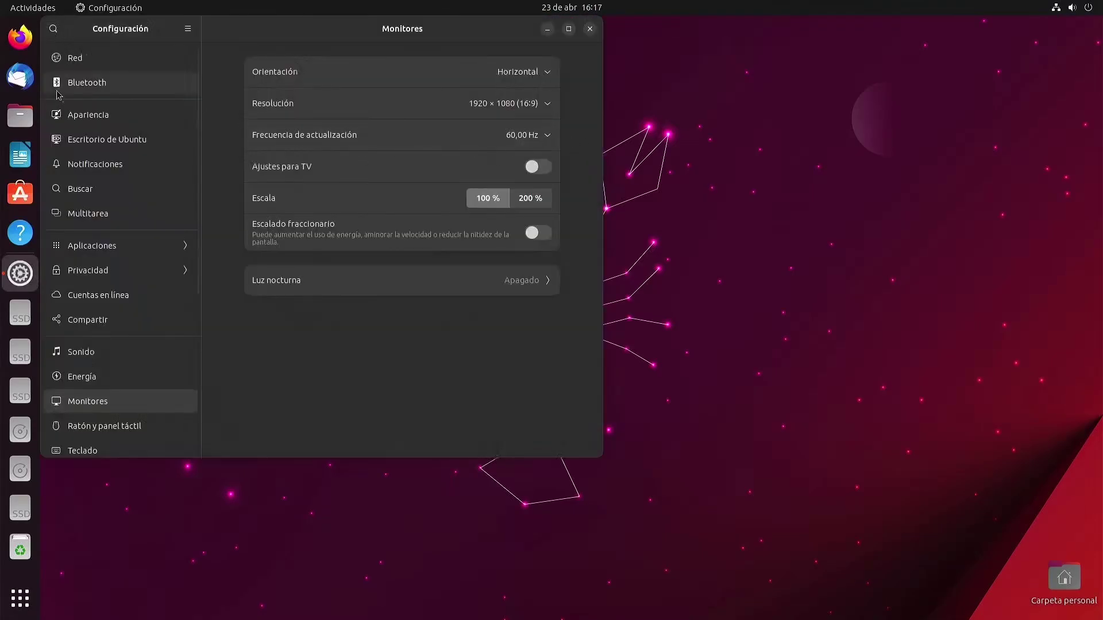
Look at the Escritorio de Ubuntu page in Configuración and set the accent color in Apariencia to bright green, the fifth swatch
left_click(100, 120)
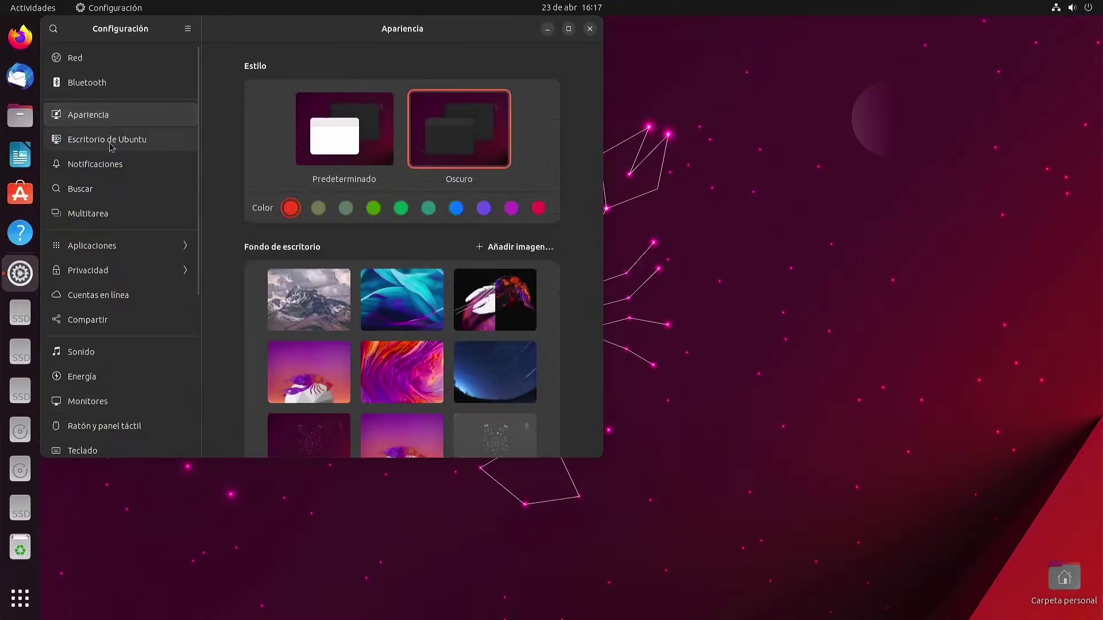
left_click(111, 142)
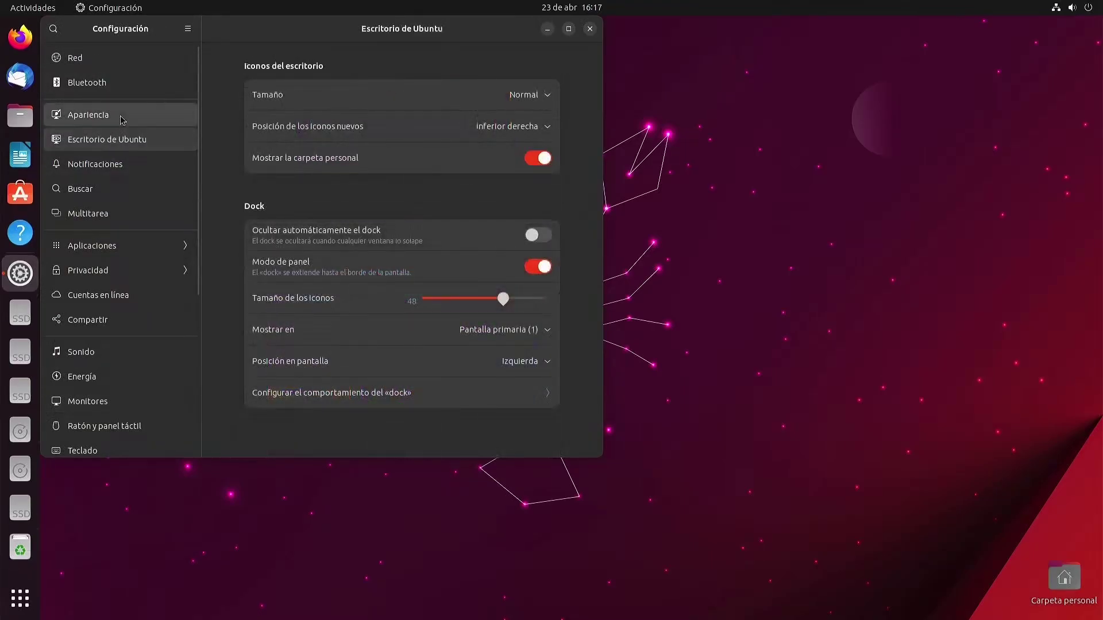
left_click(122, 120)
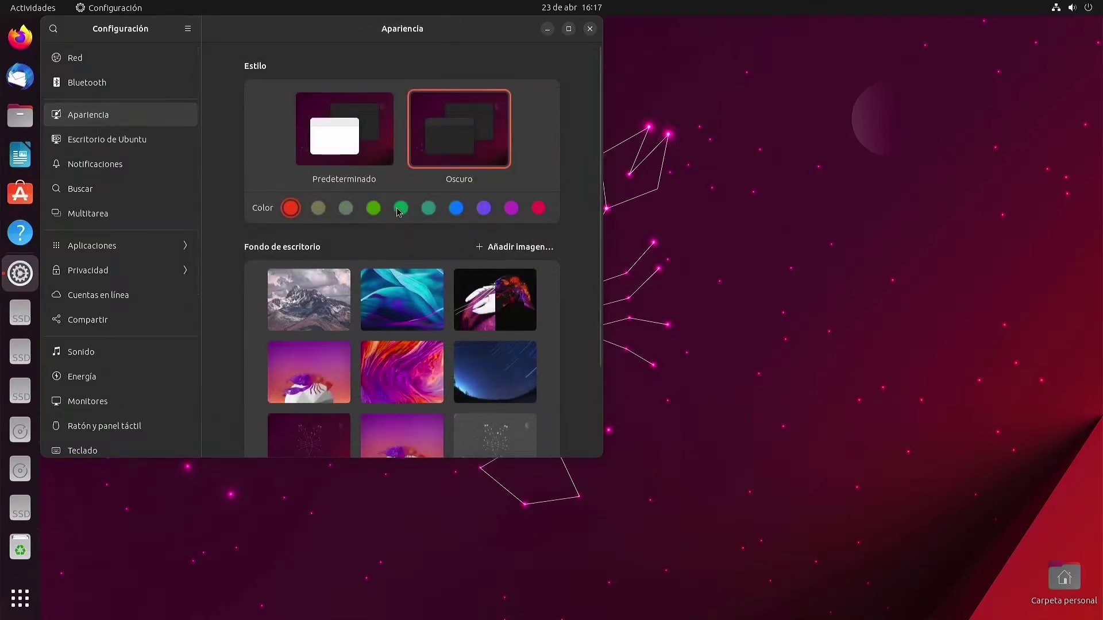
Review the desktop icon size and new-icon position options in Escritorio de Ubuntu, and try automatic dock hiding, leaving it off
left_click(158, 142)
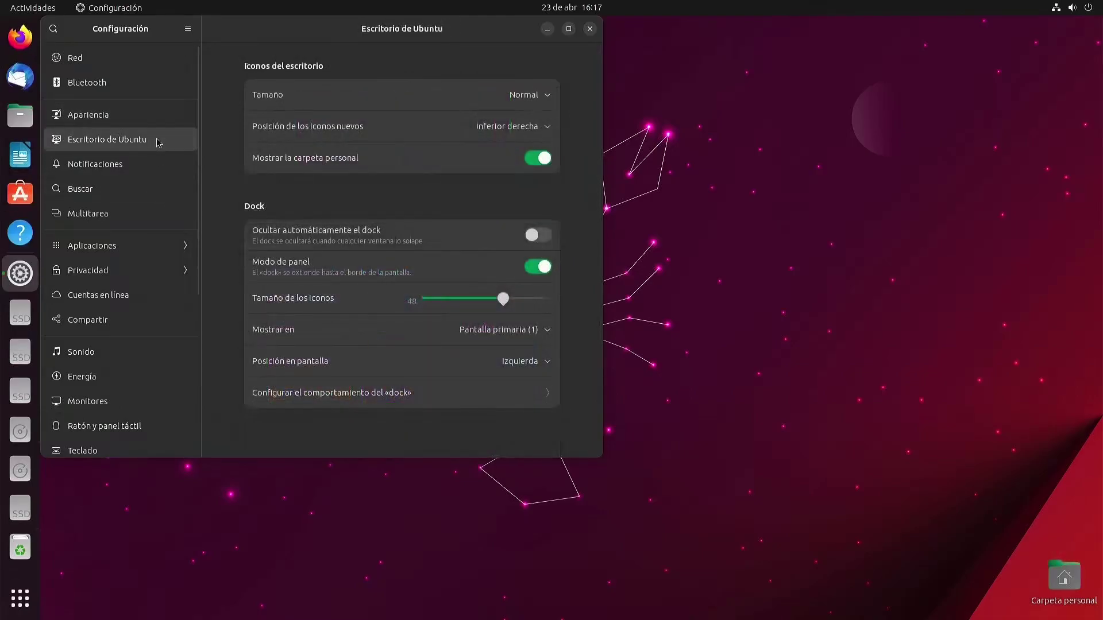
left_click(528, 96)
left_click(527, 108)
left_click(509, 132)
left_click(506, 131)
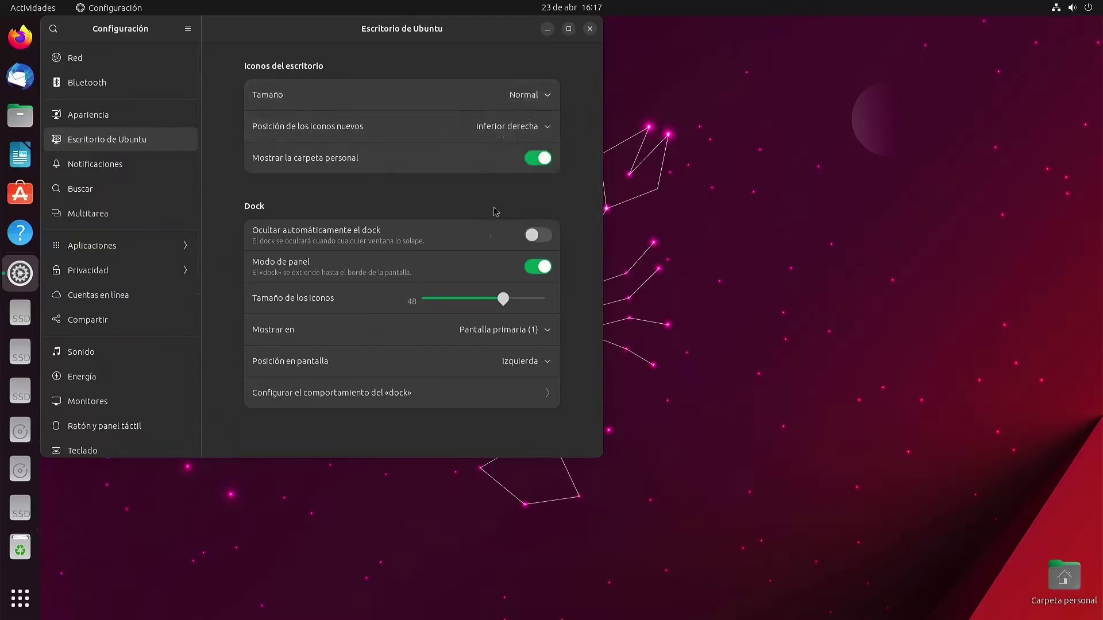
left_click(538, 235)
left_click(537, 235)
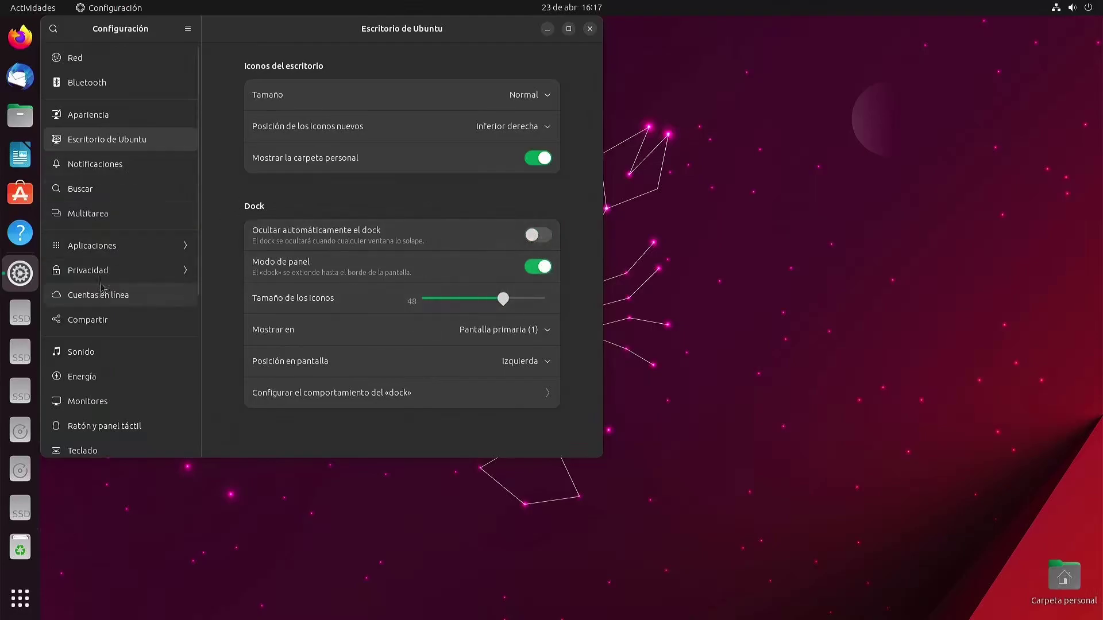
Review the Ratón y panel táctil settings, and examine the hardware and operating system details under Acerca de
left_click(122, 427)
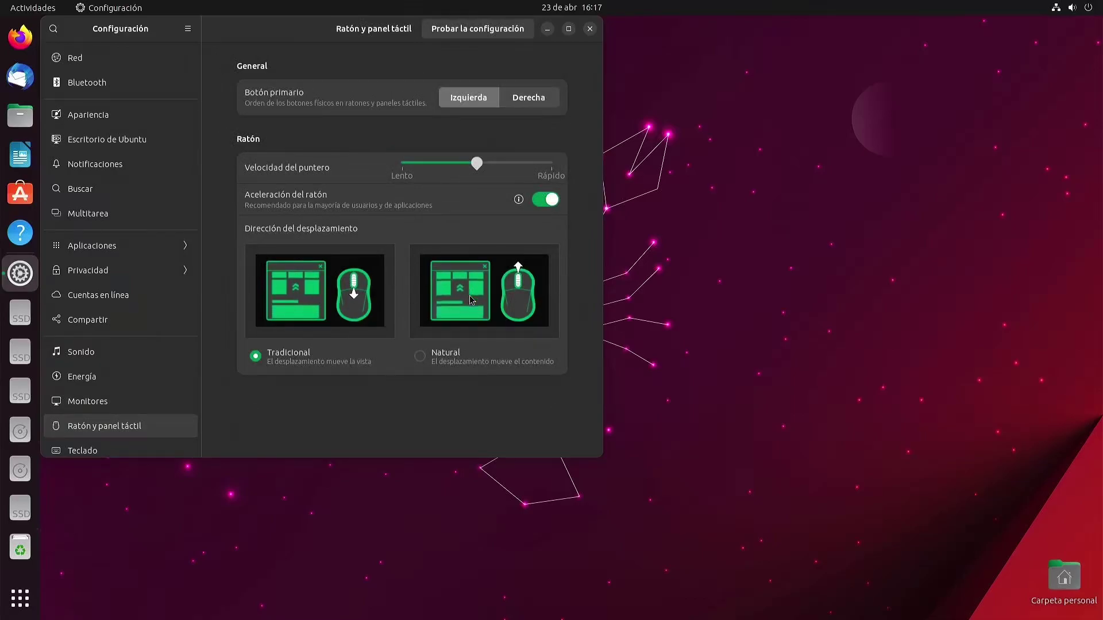
scroll(97, 334, "down", 5)
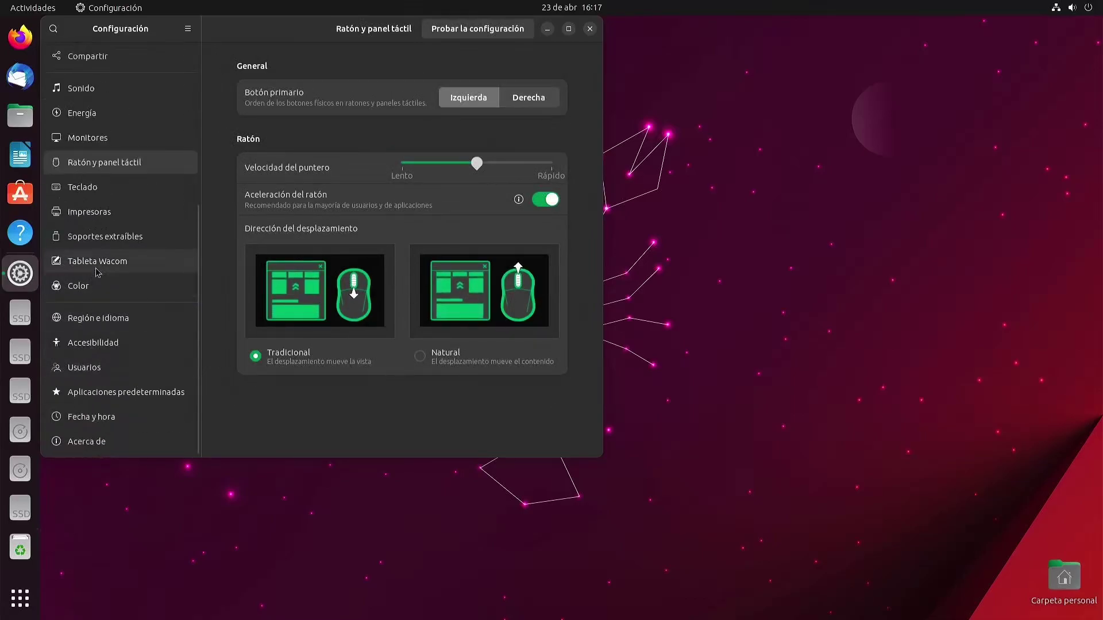
left_click(101, 454)
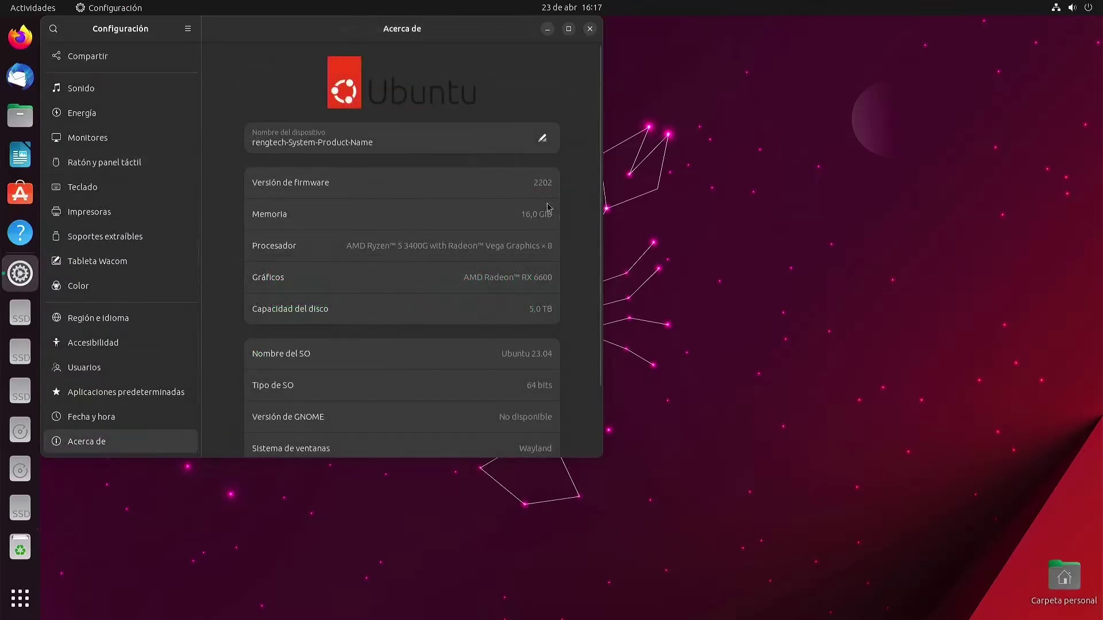
scroll(533, 225, "down", 3)
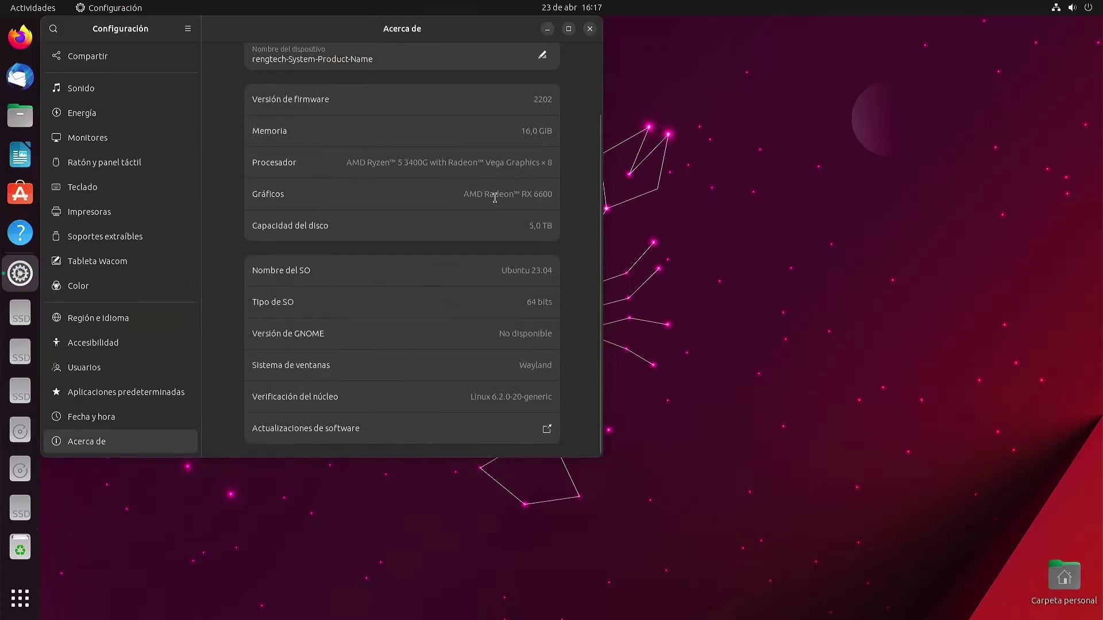
triple_click(522, 270)
left_click(674, 361)
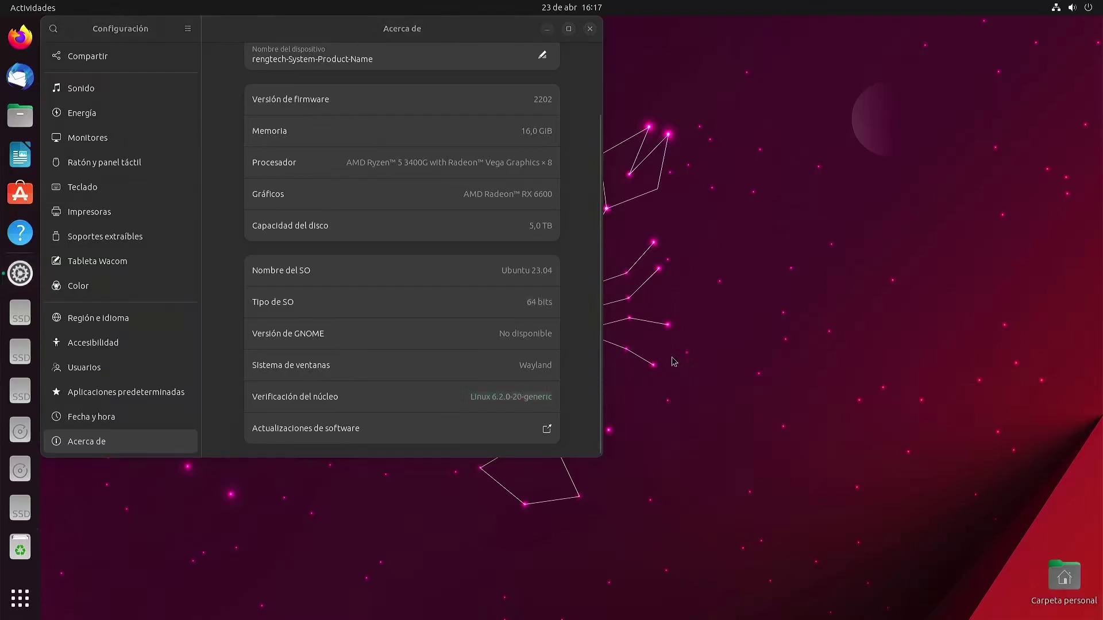